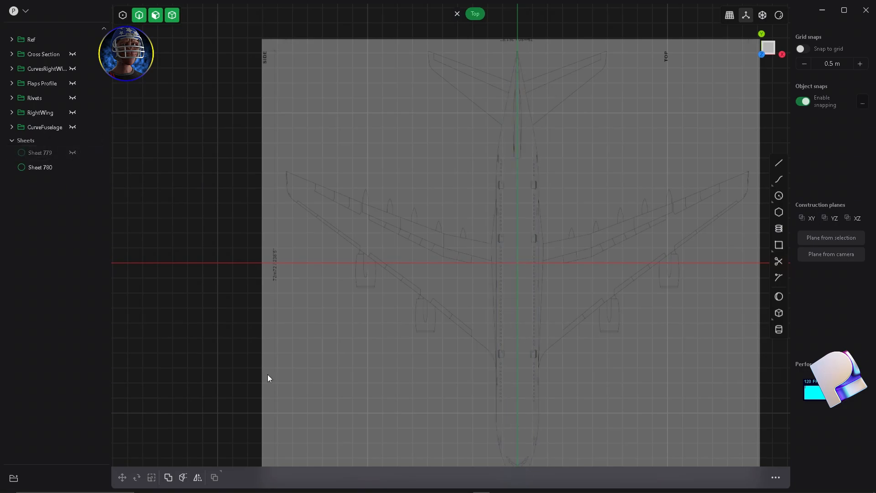
- Hide Sheet 780 and the side panels, and frame the vertical fin's base on the top-view blueprint
click(73, 168)
key(Tab)
scroll(525, 79, up, 4)
scroll(514, 251, up, 5)
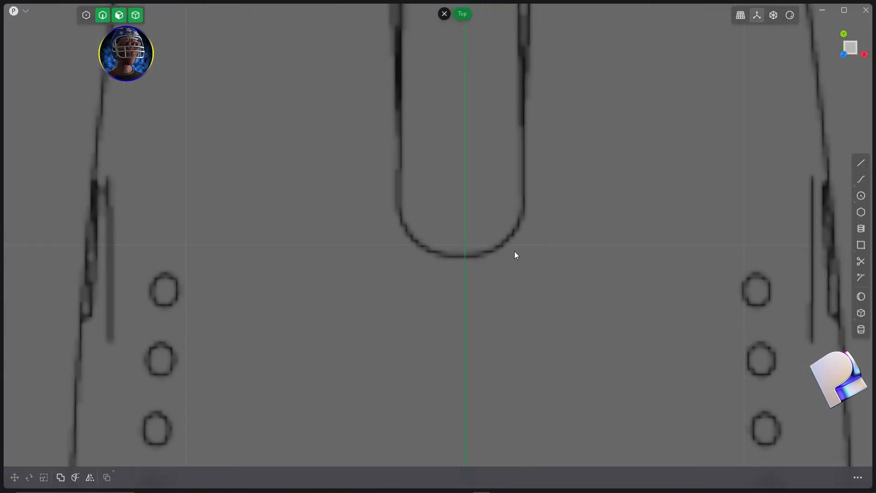
- Draw a control point curve tracing one half of the vertical fin's base outline, from the rounded front to the rear near the centre line
click(861, 179)
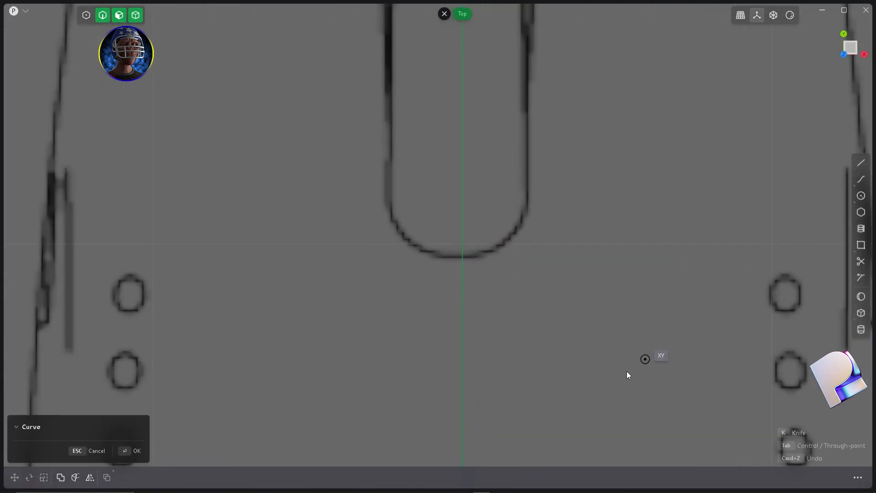
click(462, 264)
click(512, 252)
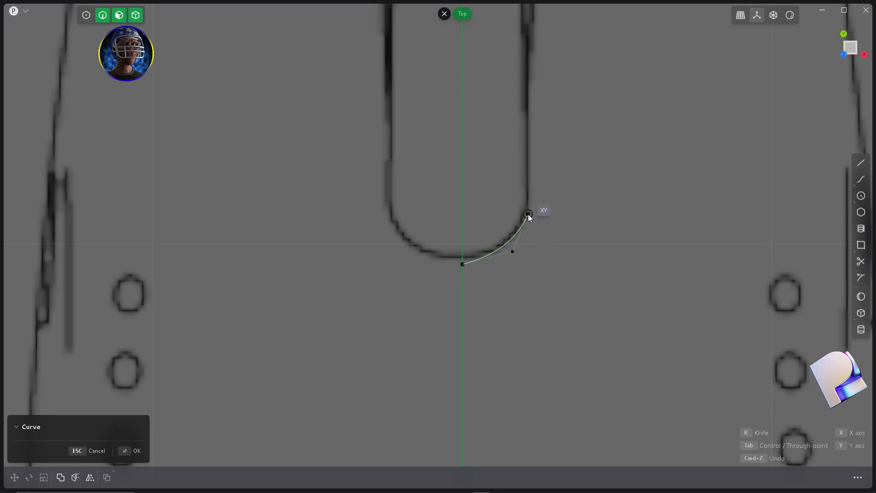
click(528, 214)
scroll(528, 214, down, 5)
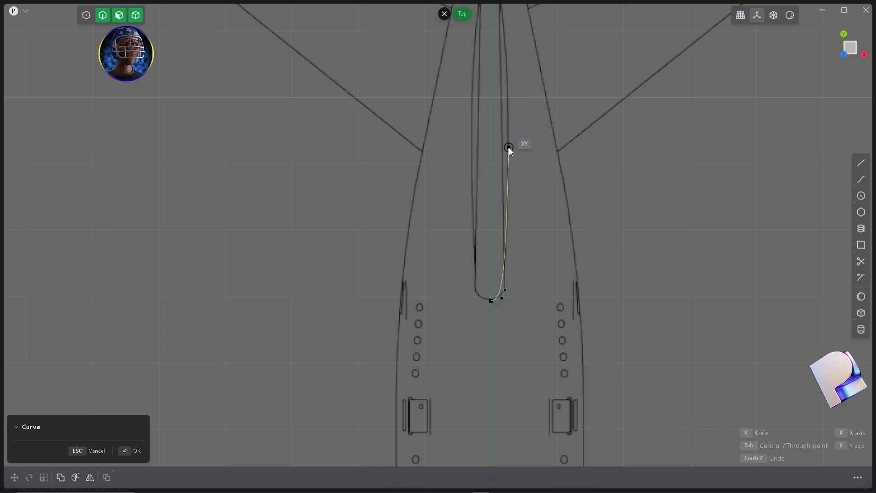
click(508, 198)
shift+middle_drag(501, 226, 495, 365)
click(501, 204)
scroll(491, 86, up, 4)
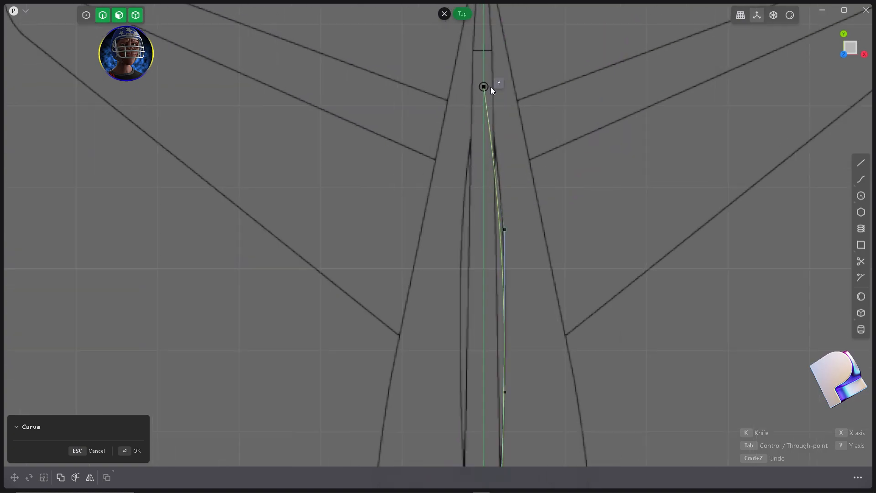
click(502, 141)
click(481, 122)
key(Return)
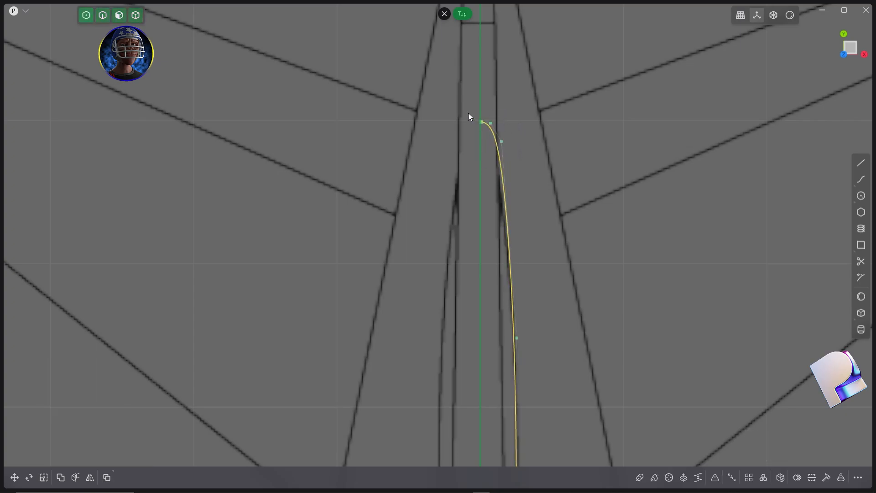
- Move the half-outline curve vertically in the right view to the level of the fuselage's top line at the fin base
key(3)
scroll(524, 119, up, 3)
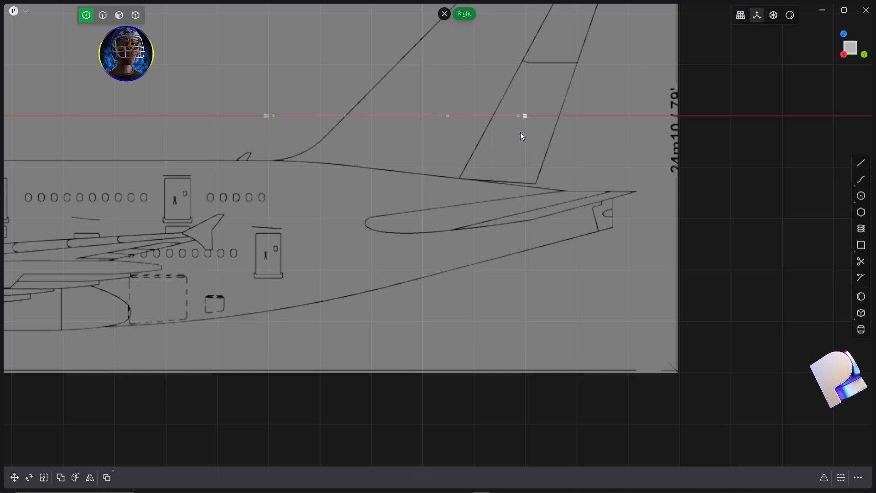
key(2)
click(440, 115)
key(g)
drag(394, 84, 382, 132)
scroll(427, 172, up, 4)
- Move the curve's rear end control points back to line up with the lower end of the fin's trailing edge
key(1)
drag(584, 147, 674, 204)
key(g)
drag(653, 161, 670, 166)
key(Return)
key(2)
- Try to bend the curve along the sloping fuselage top by moving its middle control points down
scroll(469, 185, down, 4)
scroll(306, 177, up, 4)
key(1)
scroll(301, 179, up, 3)
drag(322, 175, 322, 182)
scroll(324, 149, down, 3)
drag(445, 145, 493, 180)
key(g)
drag(463, 124, 461, 138)
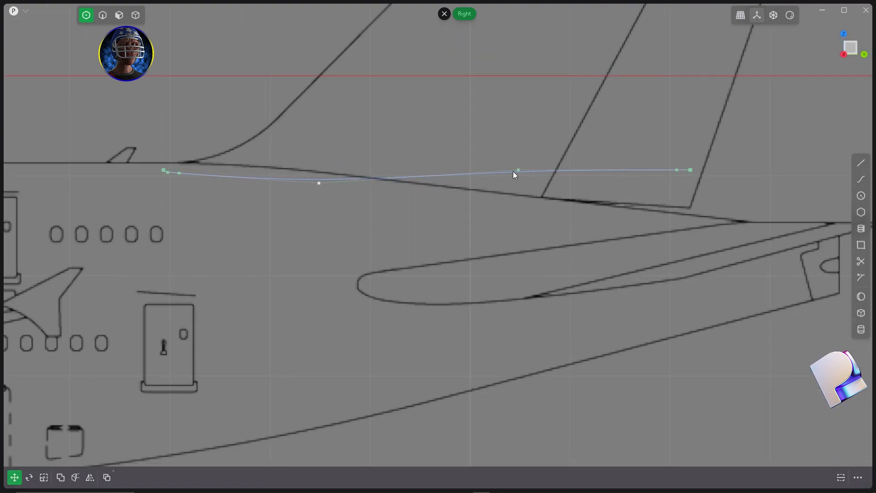
click(514, 170)
drag(518, 136, 511, 180)
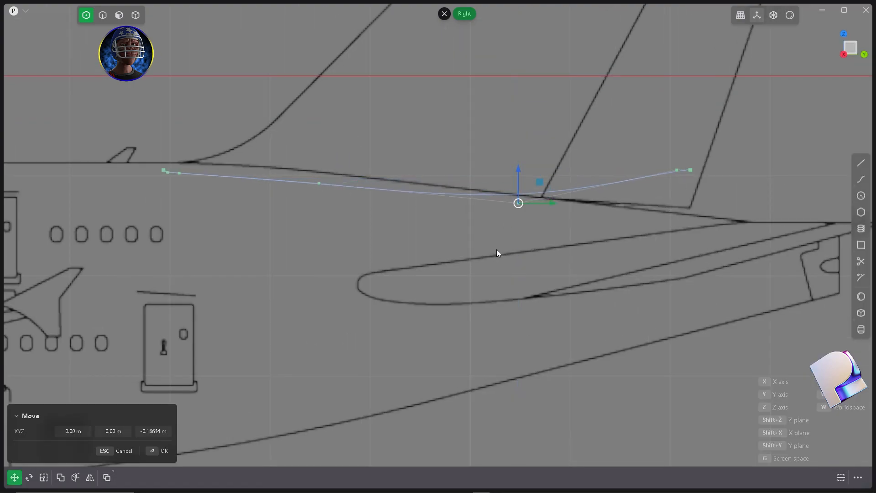
key(Escape)
key(2)
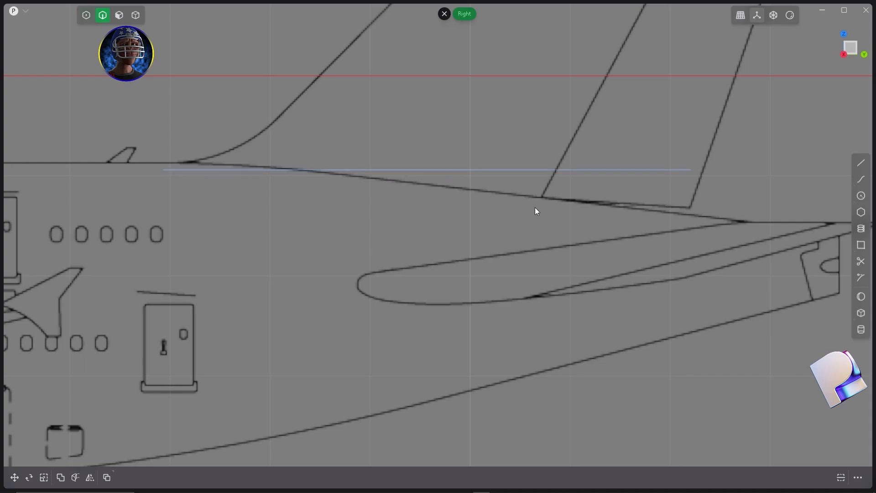
- Rotate the whole curve about 6.3° around its front end point to follow the sloping fuselage top
click(516, 170)
key(r)
key(v)
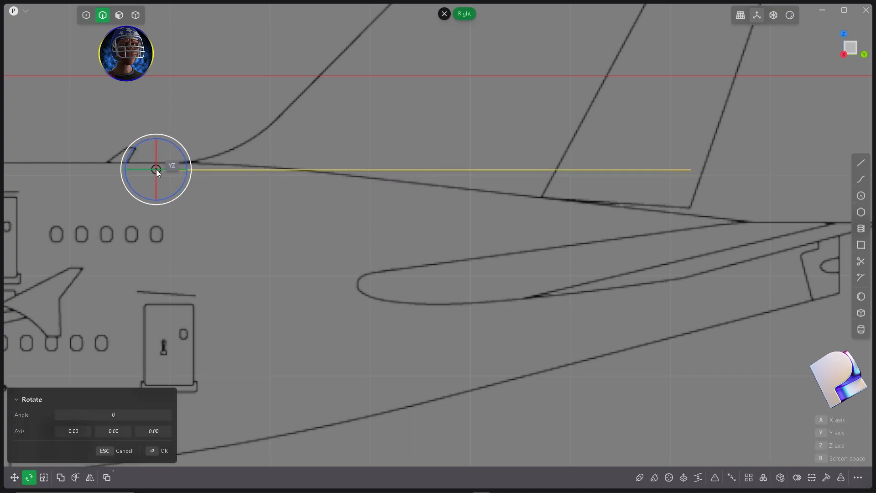
scroll(155, 170, up, 5)
middle_drag(212, 163, 273, 210)
click(191, 310)
key(KP_3)
scroll(253, 231, down, 6)
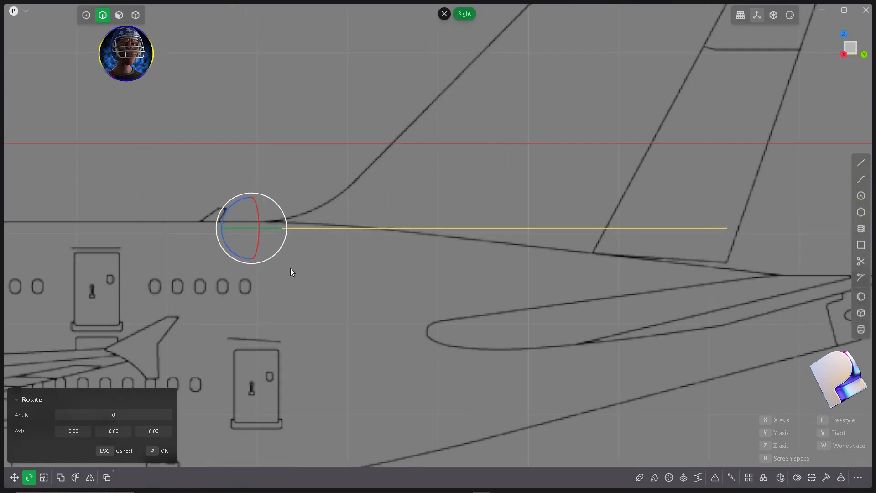
drag(232, 206, 172, 100)
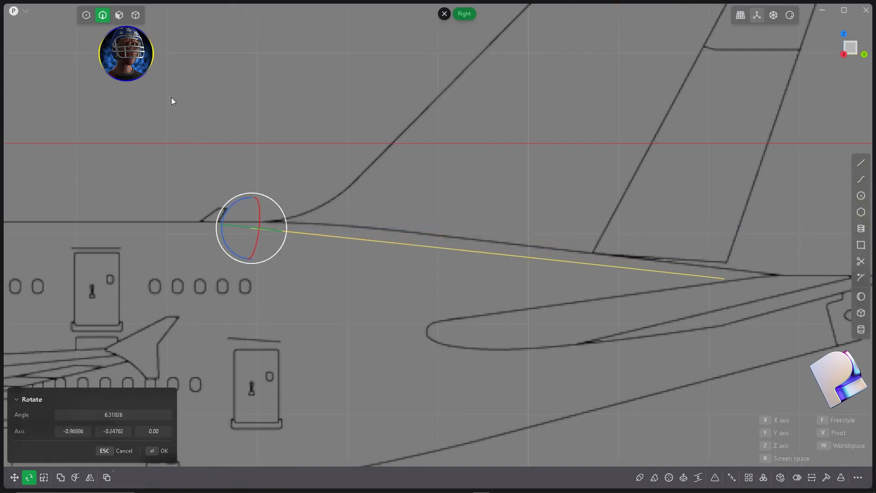
key(Return)
- Check the rotated curve from above and undo its rotation
middle_drag(171, 97, 474, 234)
key(KP_7)
scroll(462, 248, down, 3)
scroll(467, 97, up, 9)
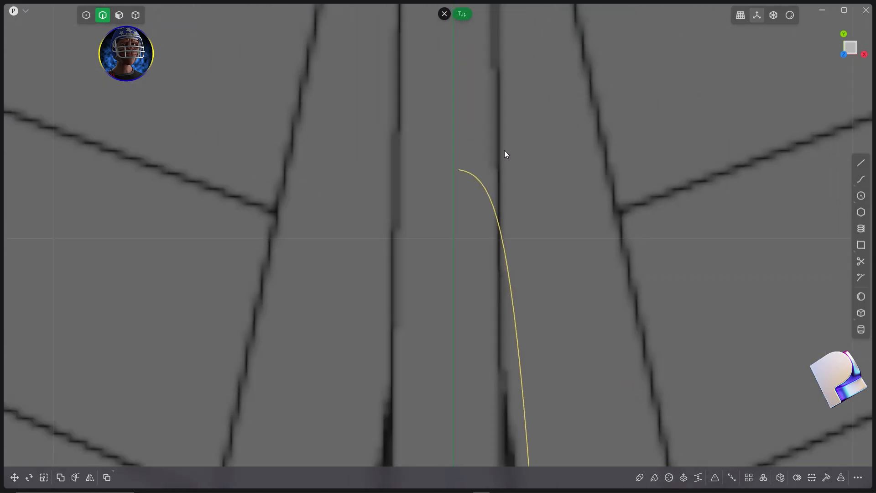
scroll(447, 172, down, 3)
scroll(484, 192, up, 3)
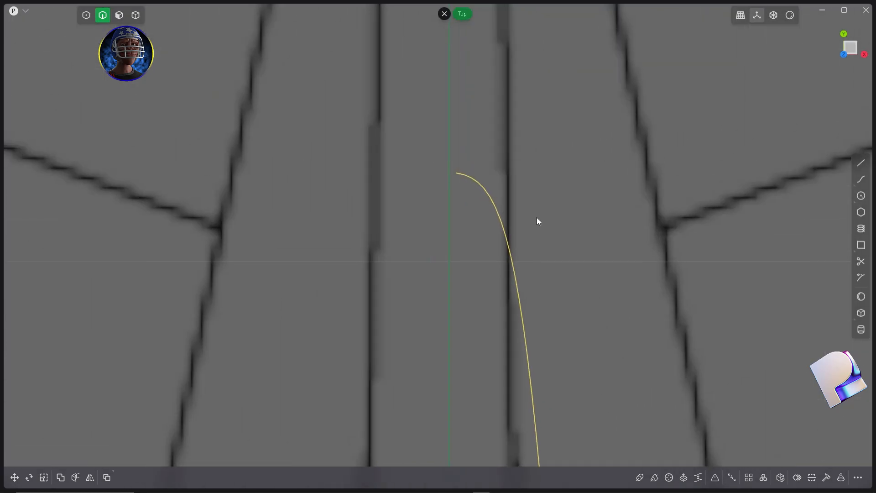
key(KP_3)
scroll(530, 222, down, 5)
key(ctrl+z)
- Move the curve's rear end point onto the centre line in the top view
key(KP_7)
scroll(451, 151, up, 6)
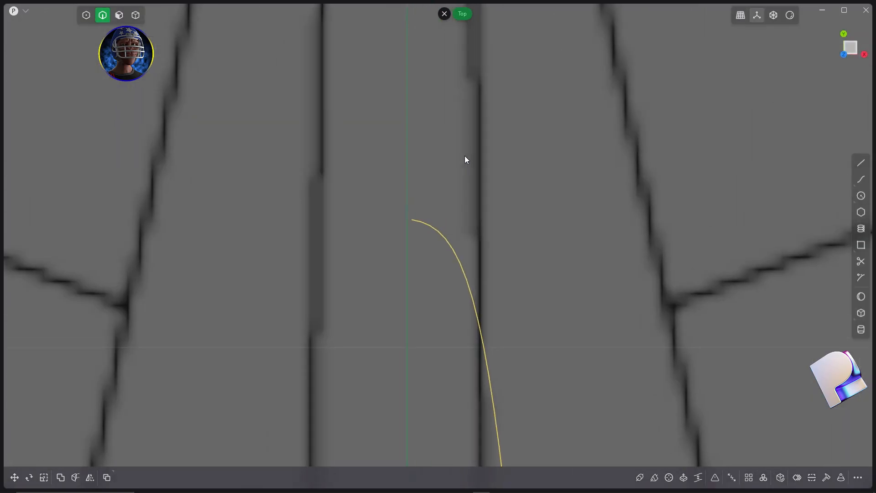
scroll(463, 155, down, 1)
key(1)
scroll(415, 201, up, 5)
mouse_move(455, 201)
mouse_down()
mouse_move(438, 204)
mouse_move(447, 204)
mouse_up()
key(g)
click(438, 208)
scroll(441, 110, down, 5)
key(Return)
- Scale the curve's two rearmost control points flat along Y so the rear end meets the centre line squarely
drag(412, 118, 495, 155)
key(s)
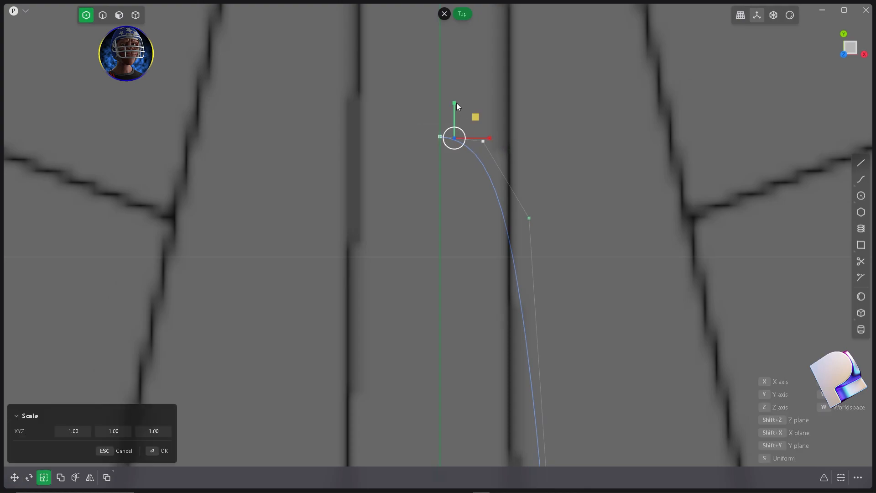
key(Escape)
key(2)
scroll(449, 119, down, 5)
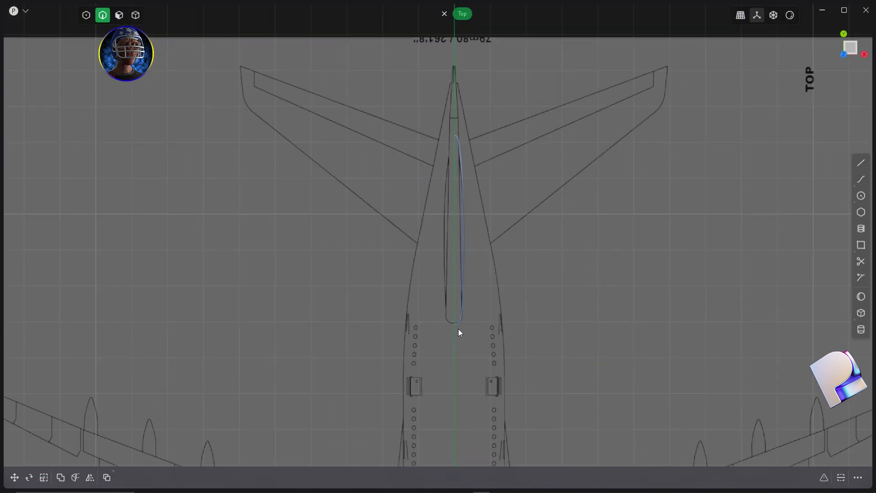
- Scale the curve's two front control points flat along Y and pull the next side control point slightly outward
scroll(458, 332, up, 5)
key(1)
key(s)
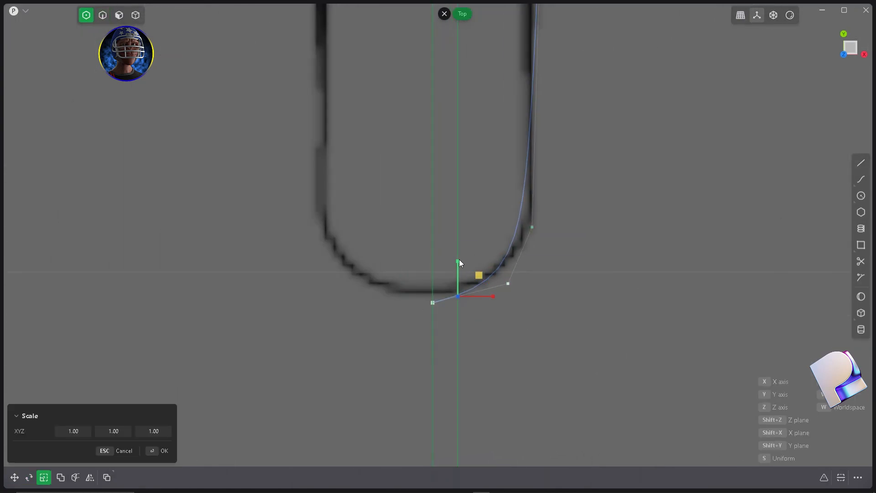
key(Escape)
key(2)
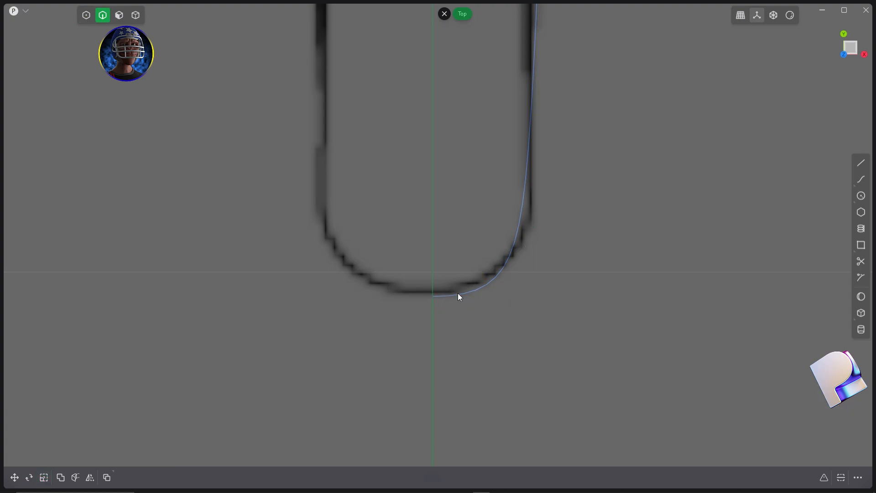
key(1)
mouse_move(531, 228)
mouse_down()
mouse_move(536, 237)
mouse_move(541, 229)
mouse_up()
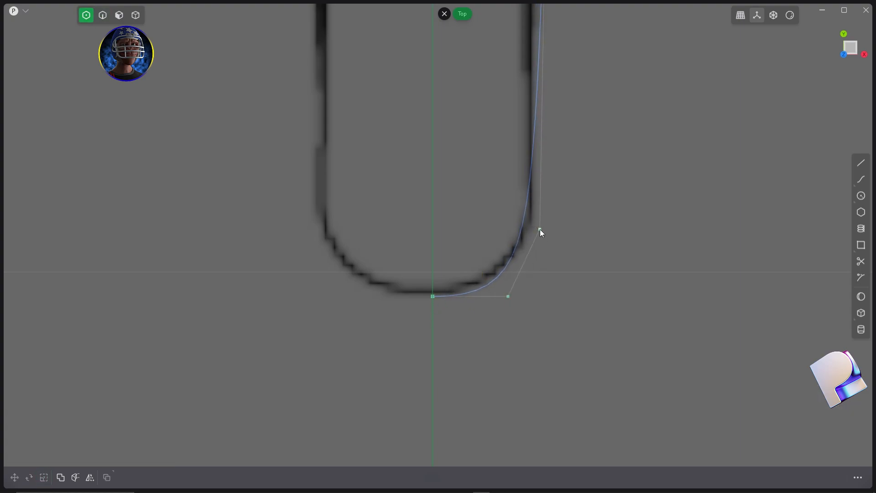
key(2)
- Mirror the half curve across the centre line to close the fin's root profile
scroll(419, 265, down, 8)
scroll(478, 189, up, 2)
scroll(499, 314, down, 2)
scroll(496, 321, up, 3)
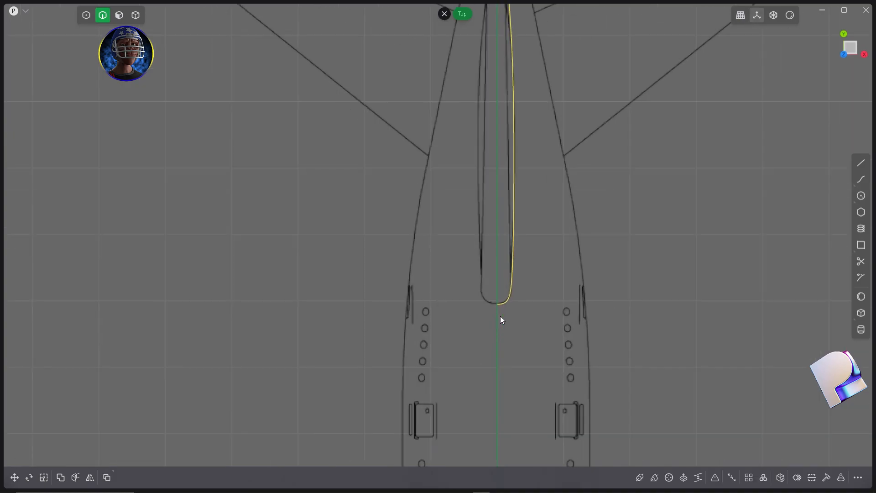
click(90, 478)
scroll(498, 275, down, 5)
key(Return)
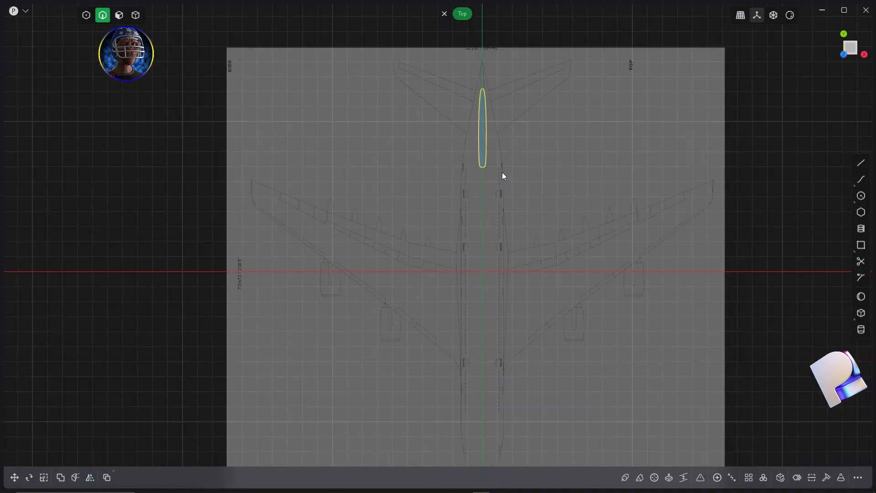
scroll(504, 178, up, 4)
scroll(508, 245, up, 4)
scroll(513, 293, down, 6)
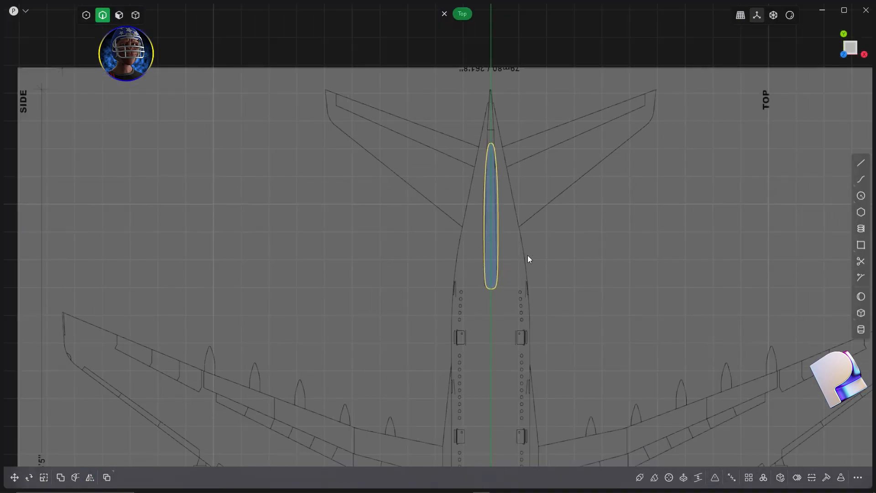
- Rotate the closed root profile about 6° around its front end in the right view to match the sloping fuselage top
key(KP_3)
scroll(446, 223, up, 5)
key(r)
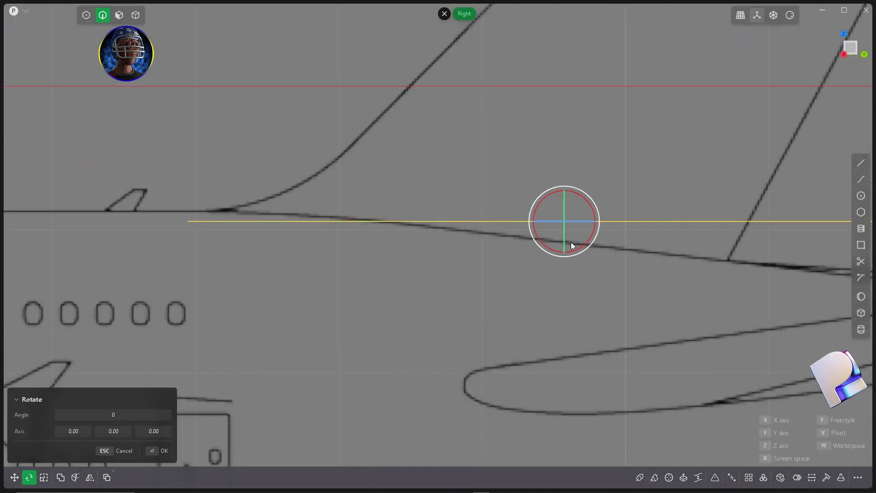
click(187, 223)
scroll(270, 233, down, 4)
drag(254, 206, 525, 1)
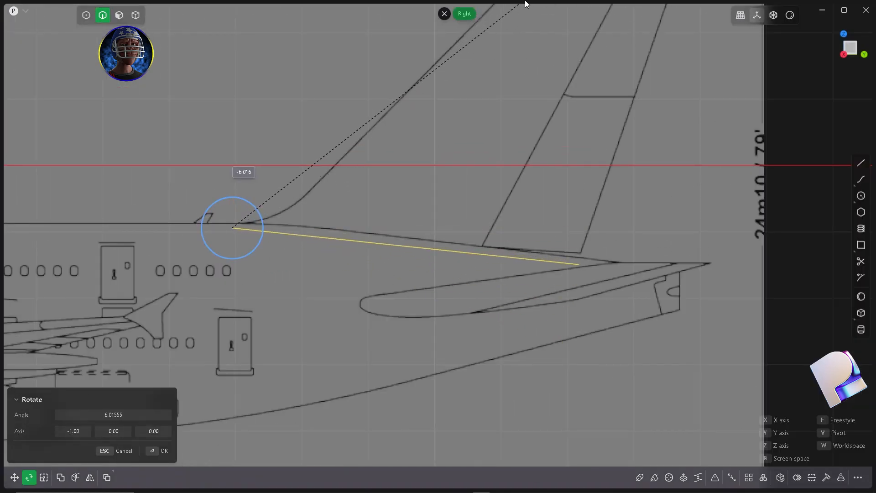
key(Return)
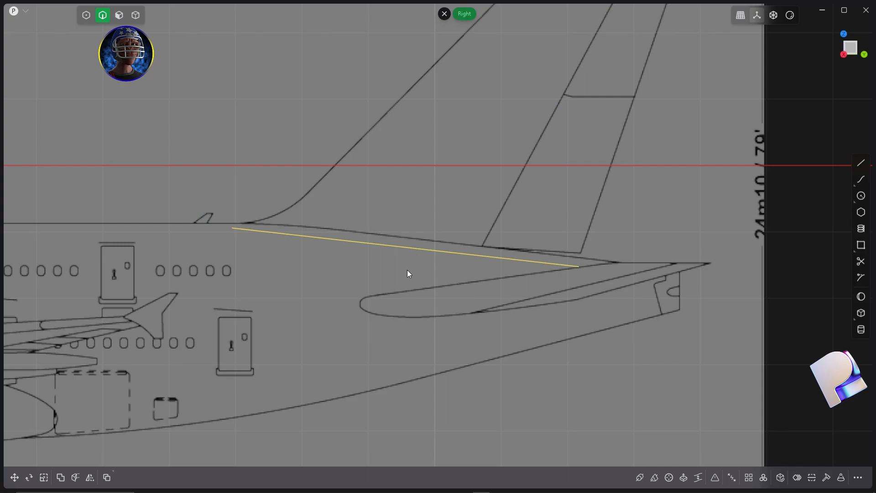
- Place a copy of the root profile at the fin's tip and flatten it along Z so it lies horizontal
scroll(499, 227, down, 3)
scroll(438, 245, up, 1)
key(g)
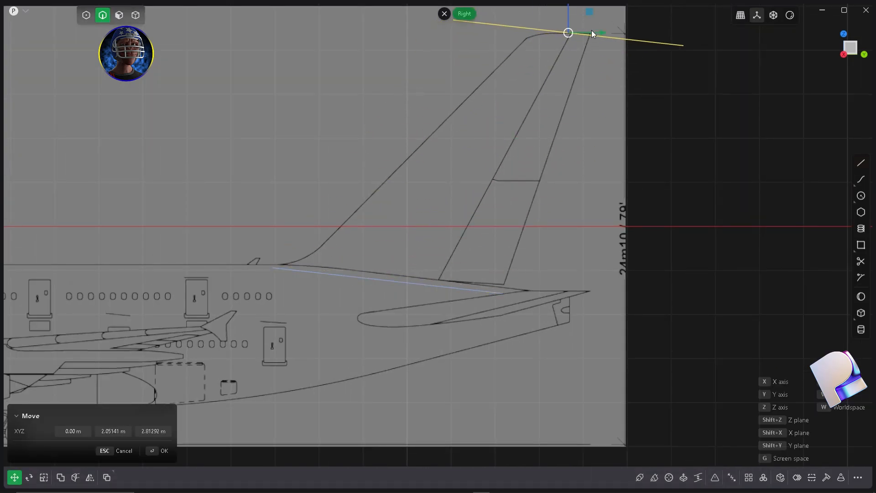
scroll(592, 30, up, 6)
scroll(471, 156, down, 3)
key(s)
drag(473, 93, 505, 126)
right_click(472, 128)
- Scale and shift the tip profile to span the flat part of the fin's upper edge
key(s)
key(s)
click(469, 171)
key(g)
scroll(475, 128, up, 4)
key(s)
click(569, 213)
- Nudge the tip profile about 0.017 m along Y and -0.009 m along Z onto the fin's upper edge
key(g)
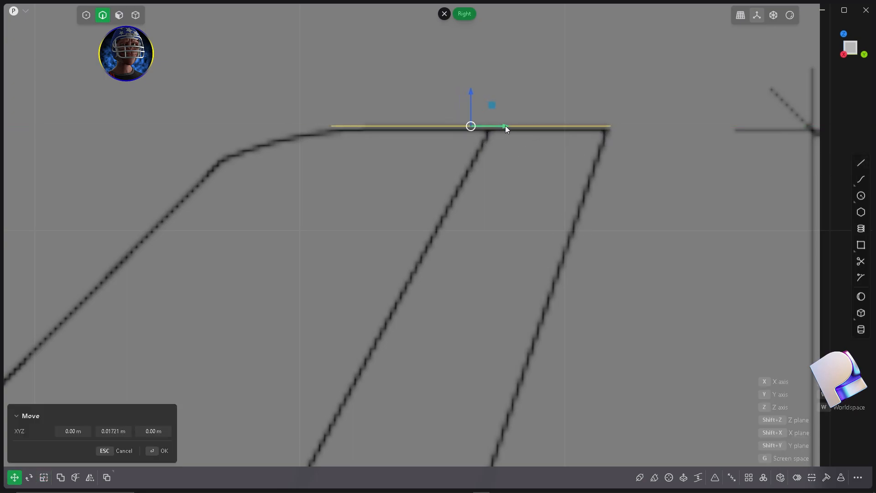
right_click(510, 147)
key(g)
drag(471, 89, 473, 94)
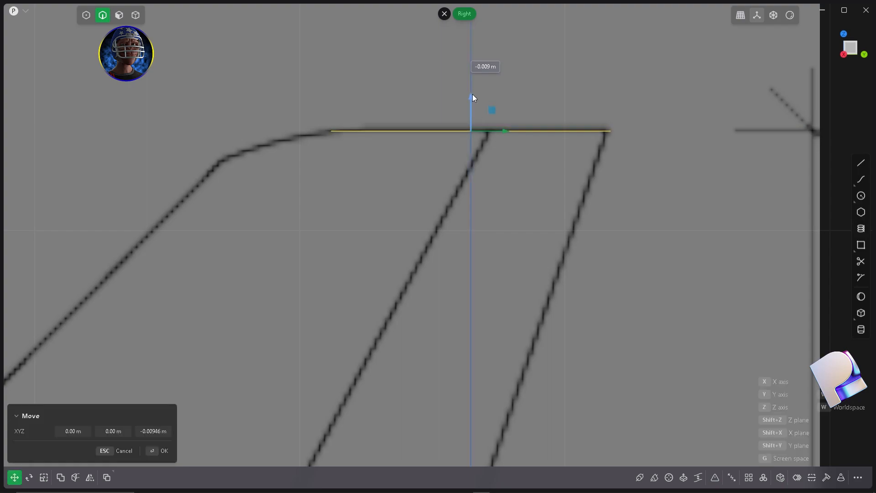
scroll(464, 90, down, 5)
middle_drag(444, 175, 524, 187)
right_click(403, 227)
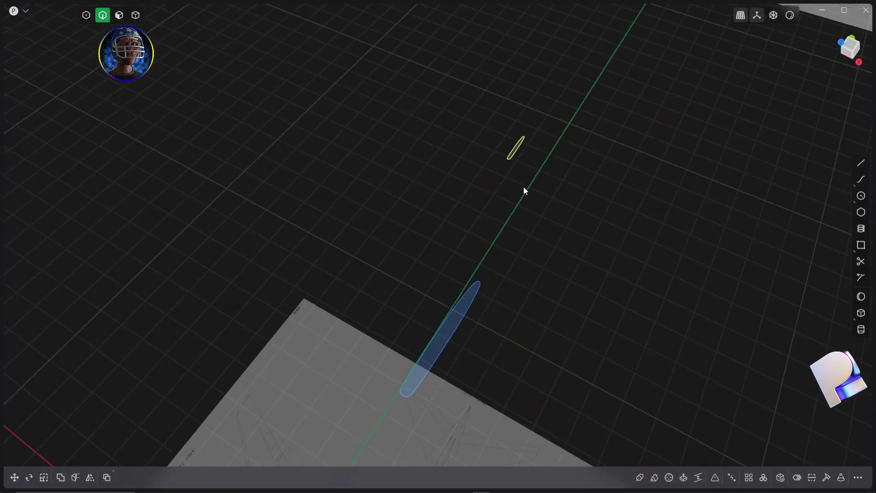
- Widen the front end of the tip profile by scaling its front control points about 1.35 times along X
scroll(519, 166, up, 5)
key(1)
scroll(468, 135, up, 4)
middle_drag(469, 139, 503, 217)
key(s)
drag(460, 171, 472, 171)
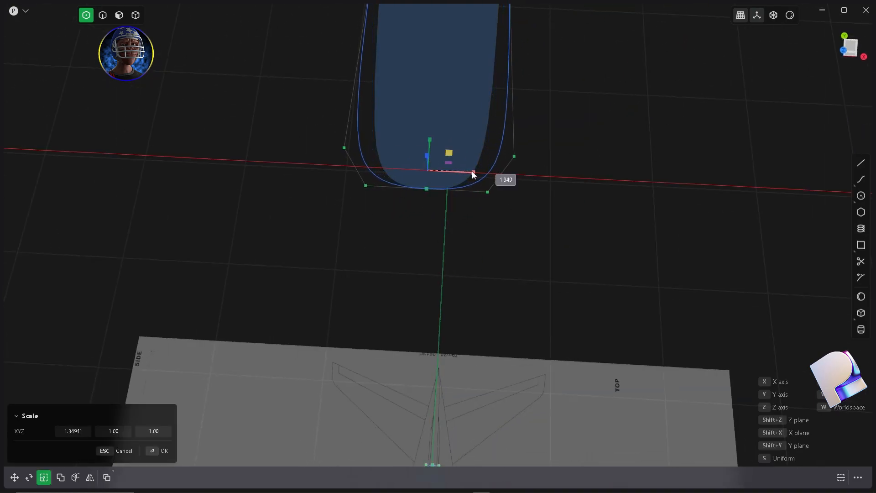
scroll(458, 210, down, 4)
drag(495, 203, 501, 204)
right_click(502, 129)
- Scale the tip profile's middle pair of side control points by about 1.22
key(s)
scroll(503, 179, down, 4)
scroll(494, 80, up, 4)
key(s)
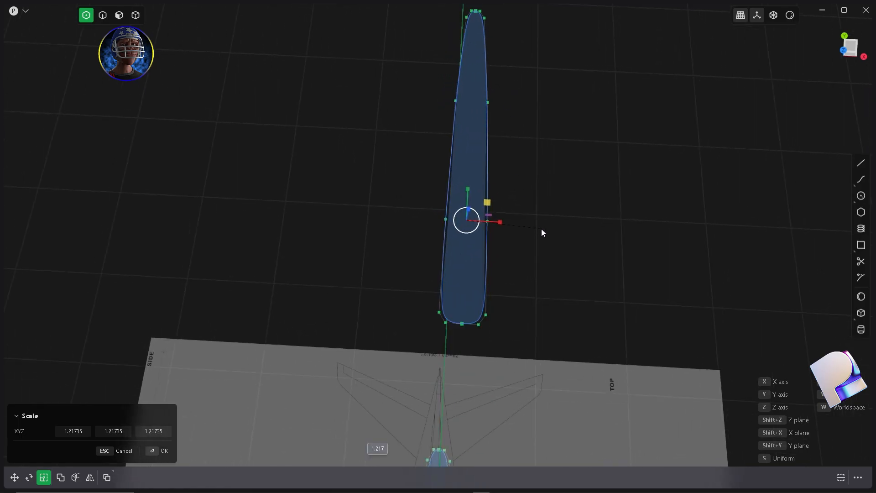
click(542, 230)
right_click(543, 228)
- Scale up the pair of side control points nearer the tip profile's rear end
drag(435, 82, 537, 149)
key(s)
click(543, 151)
right_click(543, 152)
middle_drag(543, 152, 519, 230)
scroll(479, 104, down, 3)
key(2)
click(544, 156)
shift+click(438, 362)
key(l)
middle_drag(460, 337, 503, 242)
key(Escape)
key(Escape)
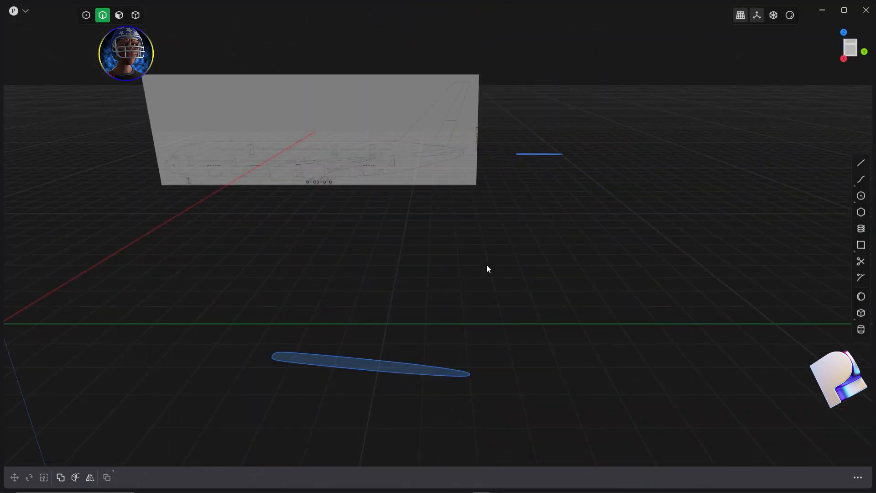
- Start a control point curve at the root profile's front end and trace the curved base of the fin's leading edge in the side view
key(KP_3)
click(861, 179)
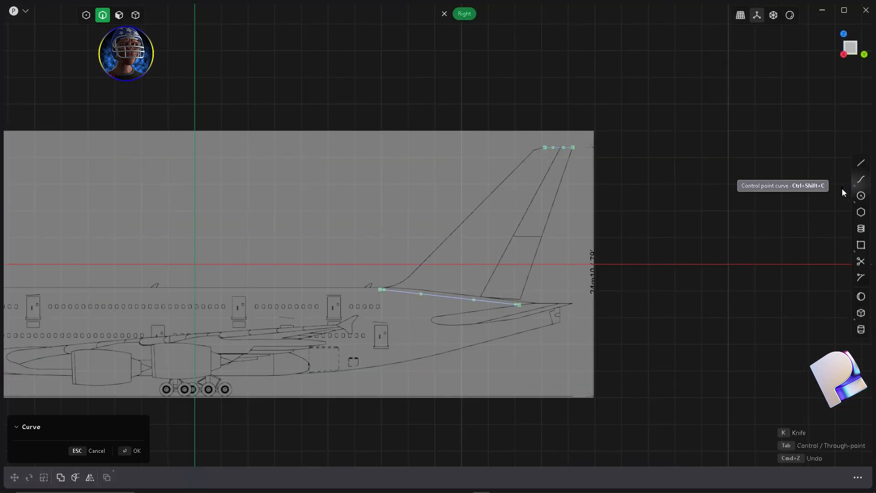
scroll(379, 290, up, 10)
click(368, 279)
scroll(347, 293, down, 2)
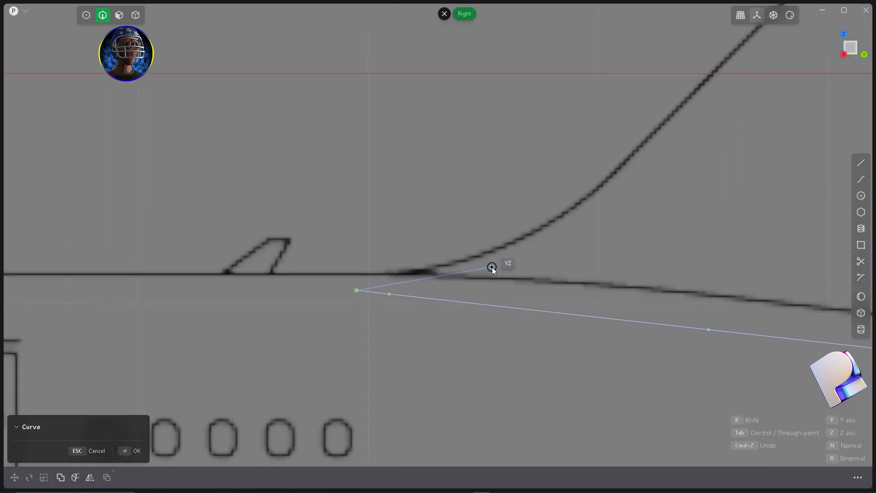
click(494, 268)
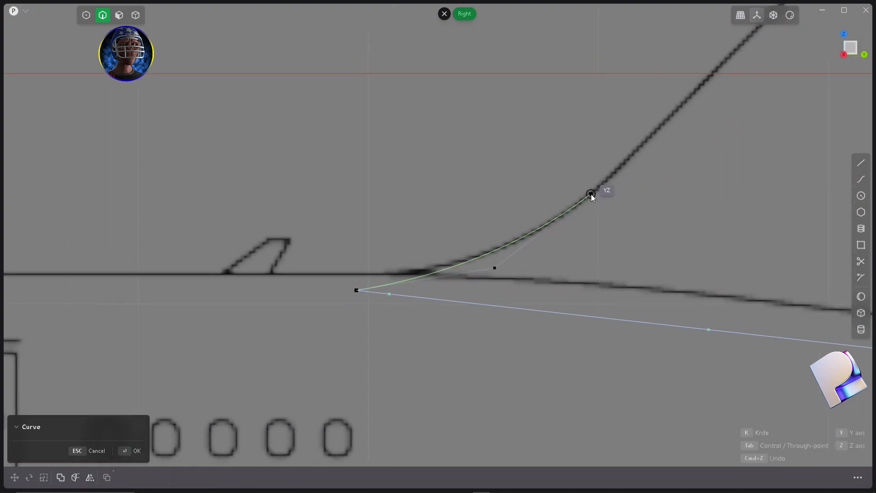
click(590, 193)
scroll(405, 301, down, 8)
scroll(508, 196, up, 4)
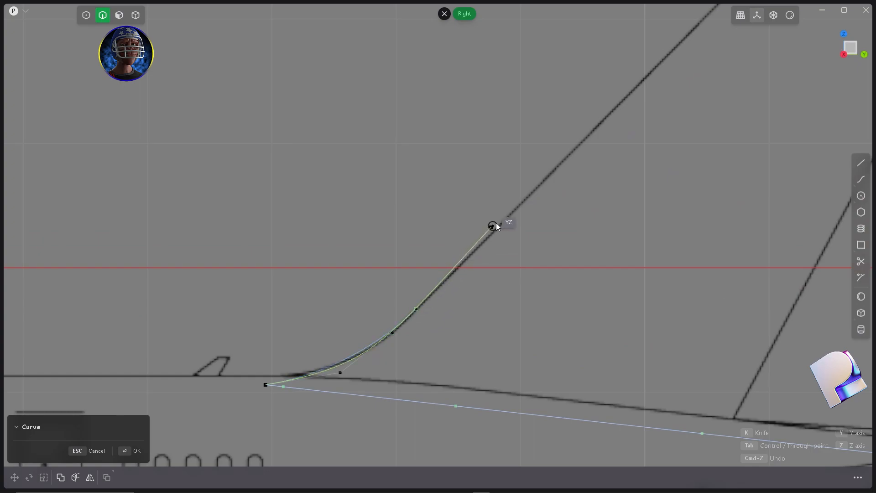
- Continue the leading-edge curve up the fin and around its upper corner, finishing at the tip profile's front end
scroll(376, 319, down, 3)
scroll(612, 108, up, 5)
click(531, 132)
key(ctrl+z)
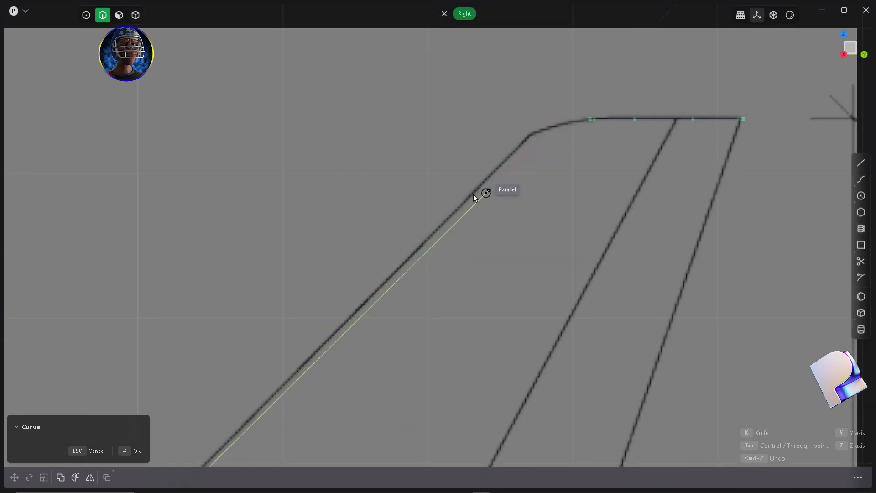
click(487, 178)
click(529, 135)
middle_drag(550, 100, 547, 105)
key(KP_3)
scroll(599, 93, up, 4)
click(465, 178)
click(507, 161)
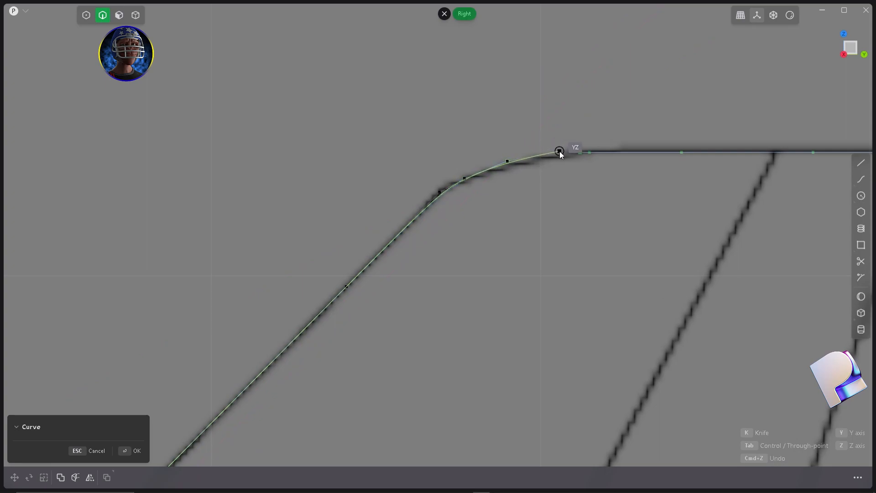
click(557, 151)
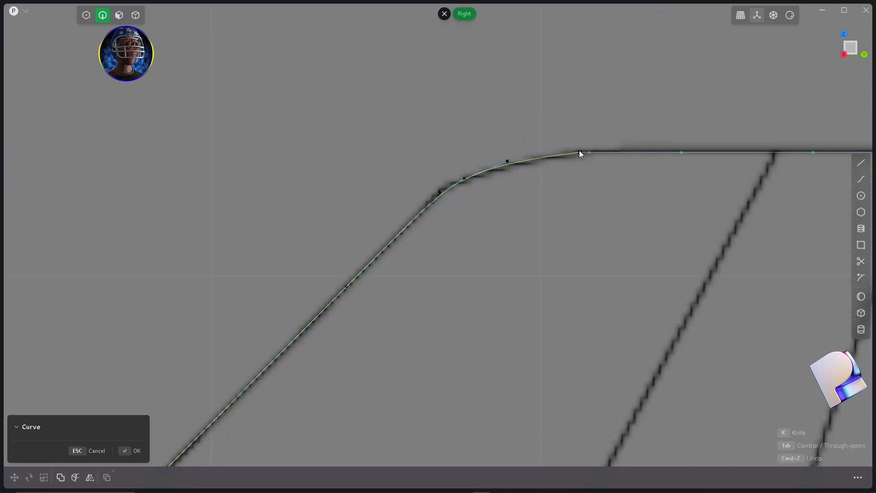
key(Return)
scroll(561, 146, down, 5)
scroll(548, 118, down, 3)
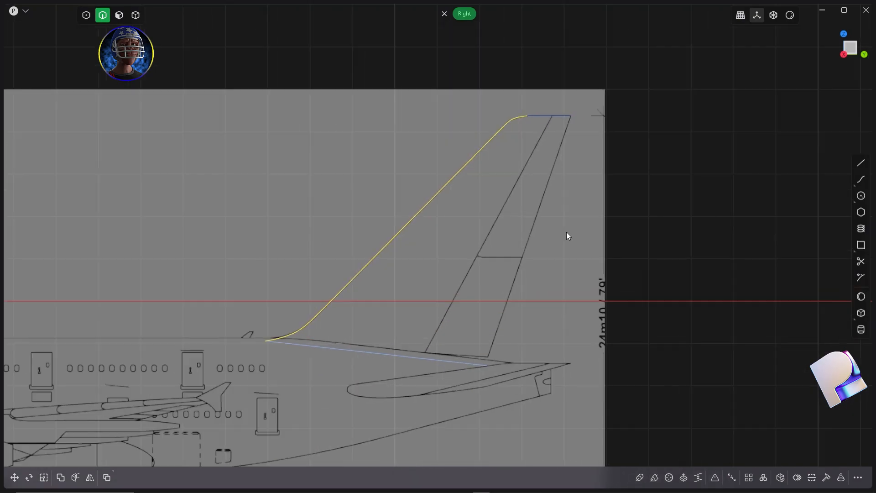
click(861, 163)
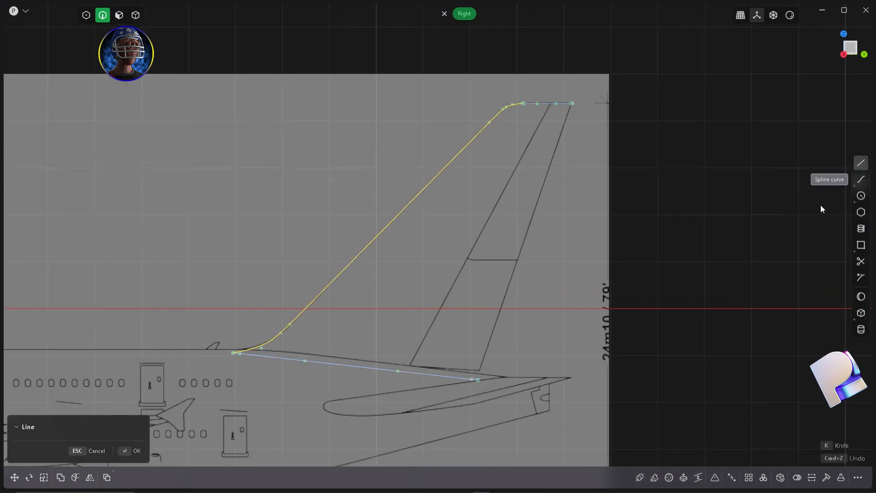
click(478, 379)
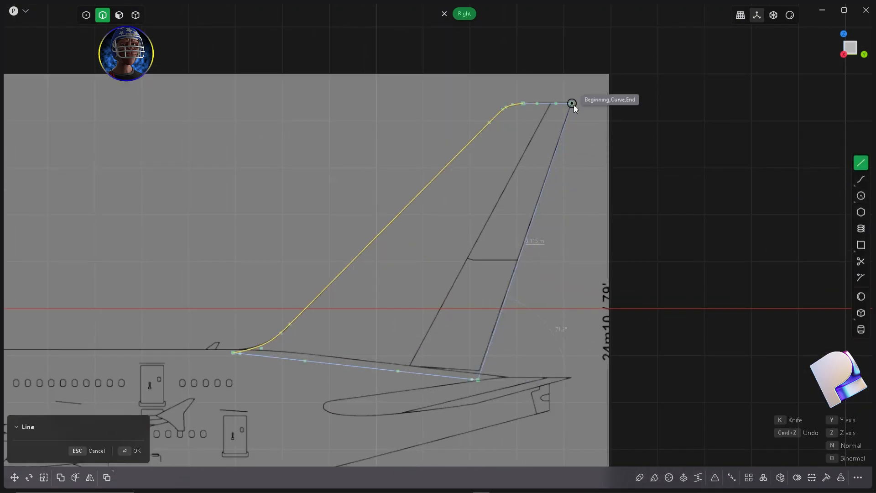
key(Escape)
- Move the root profile's rear control points about -0.035 m along Y and 0.002 m along Z
scroll(476, 386, up, 8)
key(1)
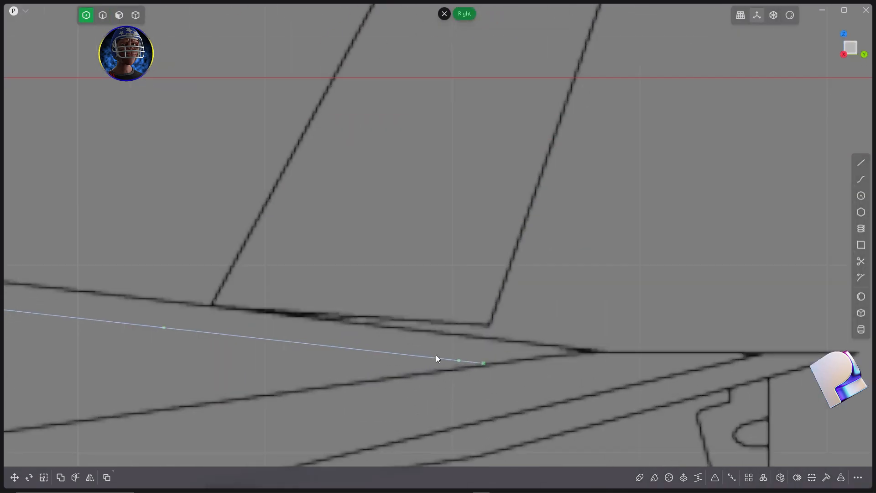
drag(447, 374, 499, 342)
key(g)
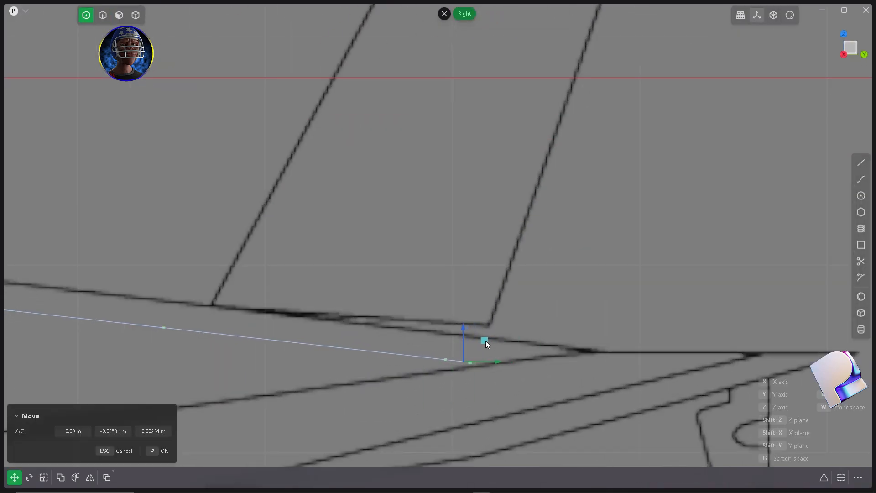
click(485, 340)
scroll(505, 356, down, 8)
- Draw a straight trailing-edge guide line from the root profile's rear end to the tip profile's rear end
key(2)
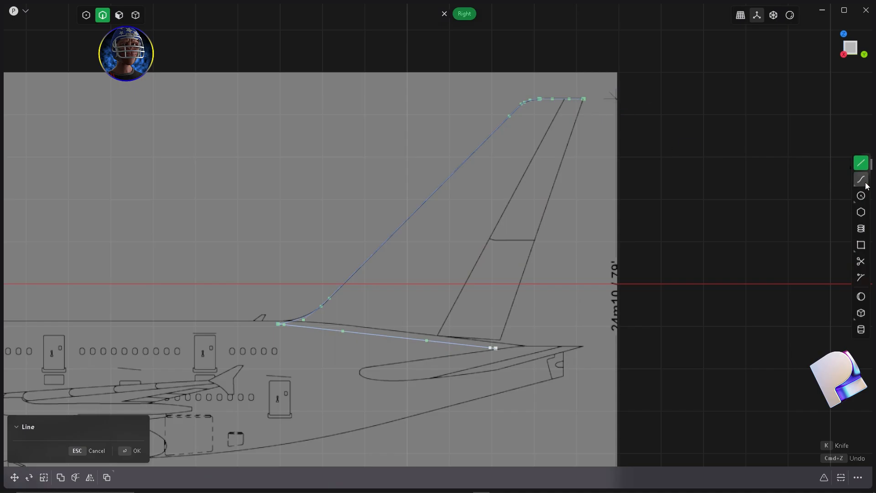
click(493, 348)
key(Return)
- Try to loft the root and tip profiles using the leading-edge curve and trailing-edge line as guides
middle_drag(459, 373, 499, 332)
click(323, 162)
shift+click(456, 326)
key(l)
middle_drag(436, 290, 474, 303)
click(460, 168)
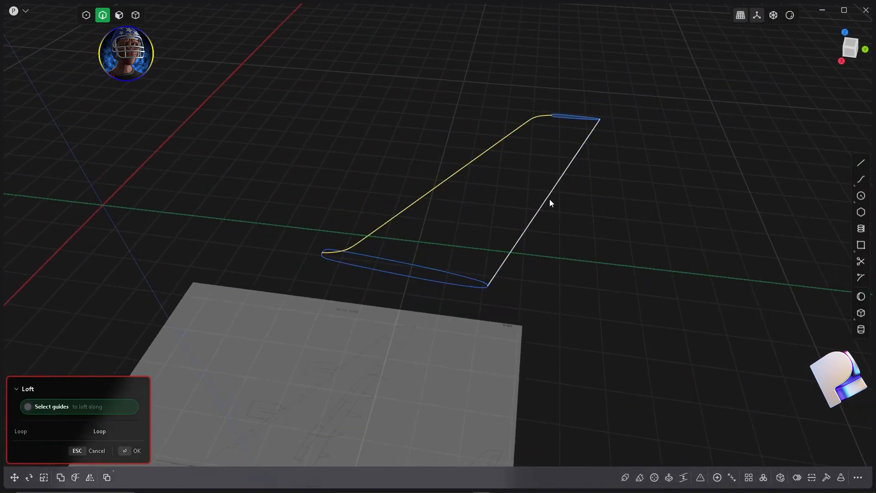
click(548, 199)
middle_drag(603, 235, 446, 269)
key(Escape)
key(Escape)
- Delete the trailing-edge guide line
middle_drag(505, 231, 551, 237)
click(533, 215)
key(Delete)
- Draw a new trailing-edge line snapped from the root profile's rear end to the tip profile's rear end
click(860, 164)
scroll(491, 292, up, 5)
scroll(491, 291, up, 1)
click(491, 291)
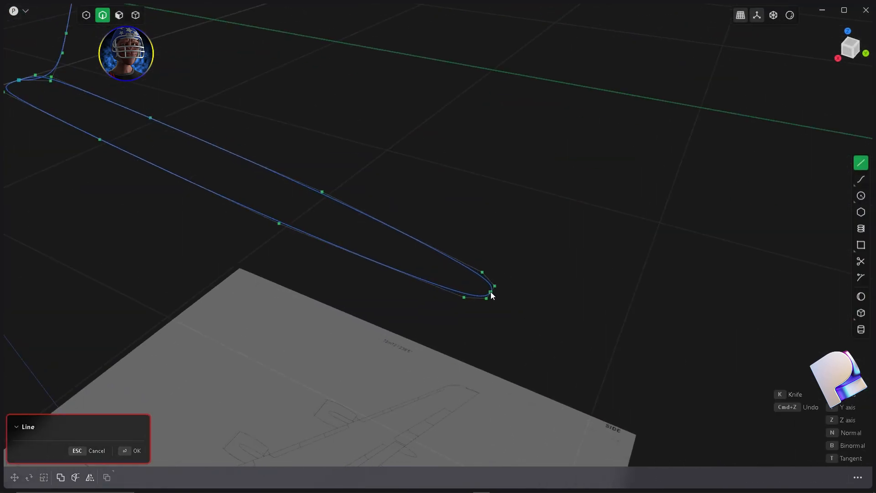
scroll(501, 258, down, 5)
scroll(591, 168, up, 5)
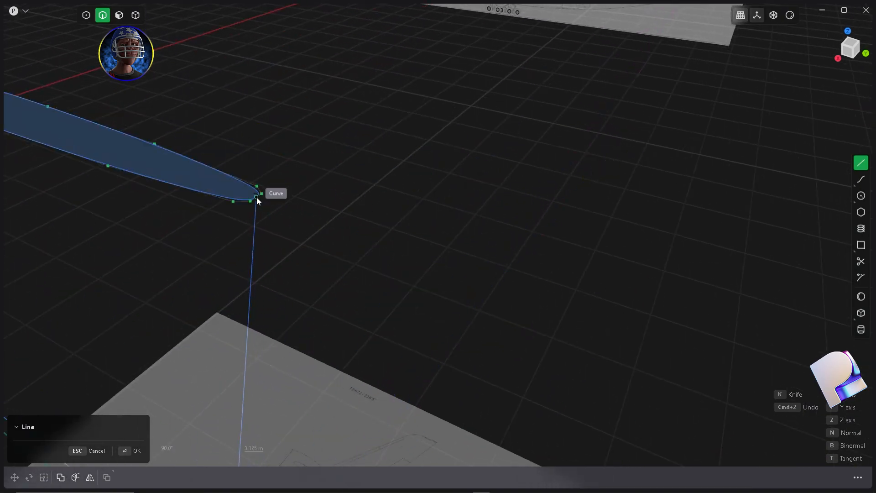
click(257, 197)
scroll(460, 191, down, 5)
- Try lofting the root and tip profiles again along the leading-edge curve and the redrawn trailing-edge line
click(460, 180)
shift+click(365, 297)
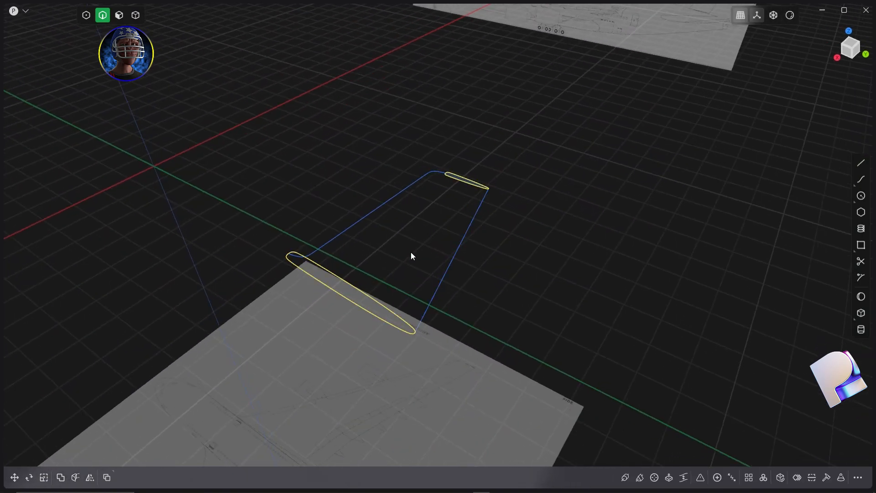
key(l)
click(401, 192)
click(464, 236)
middle_drag(464, 236, 509, 327)
scroll(466, 209, up, 5)
scroll(466, 209, down, 5)
key(Escape)
key(Escape)
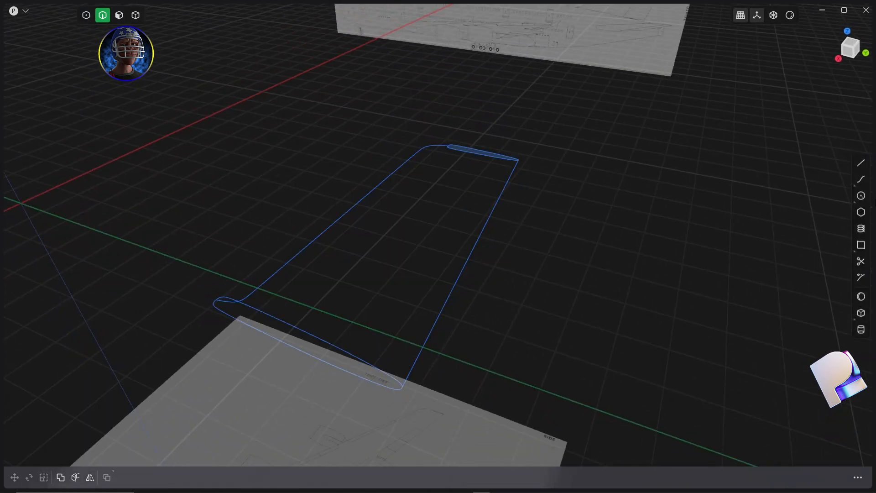
- Draw a side guide curve joining the near side of the root profile to the same side of the tip profile
click(860, 179)
click(305, 360)
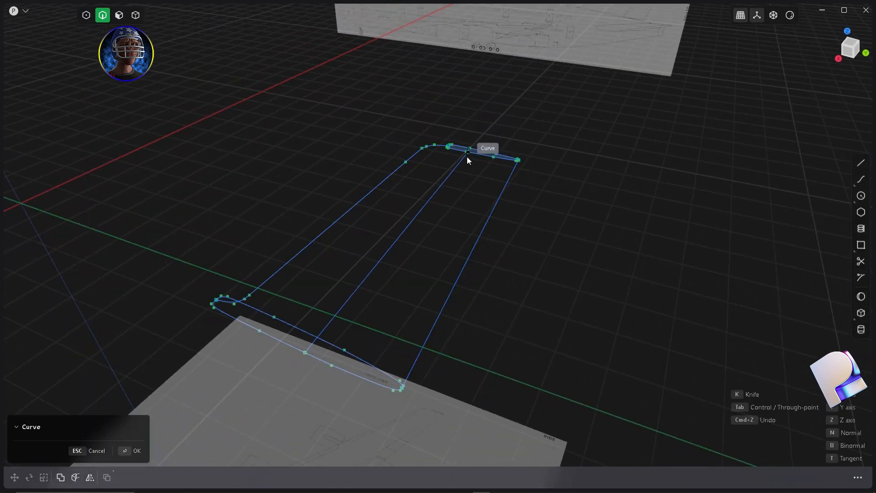
scroll(475, 154, up, 3)
click(482, 150)
key(Return)
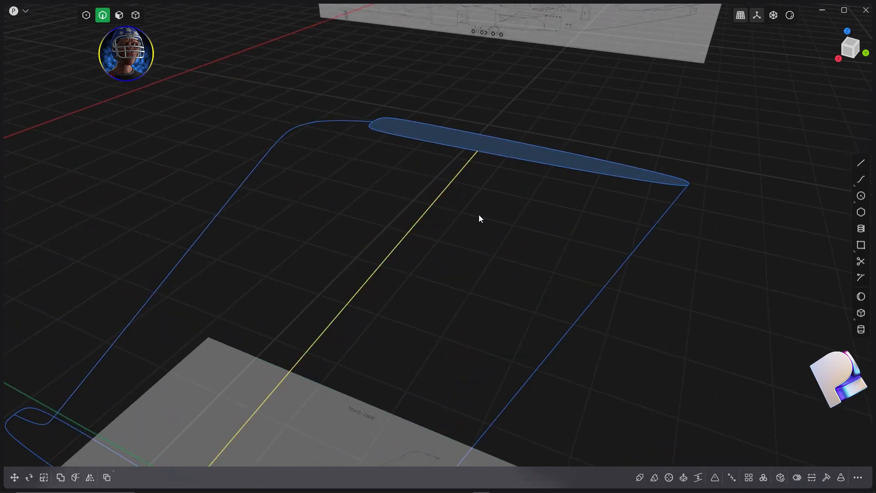
scroll(481, 229, down, 5)
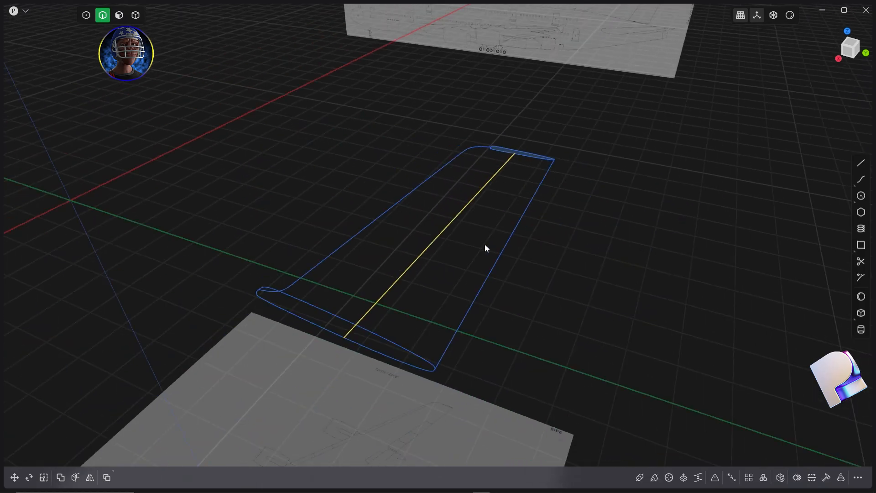
- Adjust the side guide curve's upper intermediate control point against the fin outline in the front view
key(1)
middle_drag(482, 236, 524, 296)
key(KP_1)
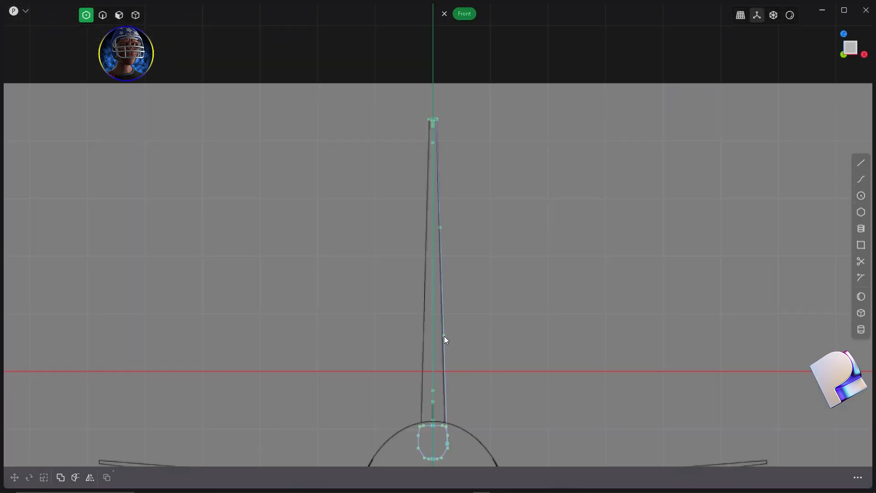
drag(440, 227, 440, 150)
key(2)
scroll(480, 175, down, 4)
- Move a control point of the side guide curve along the Y axis
middle_drag(554, 246, 428, 260)
scroll(450, 166, up, 5)
key(1)
click(413, 133)
key(g)
key(y)
click(514, 158)
key(2)
scroll(514, 157, down, 3)
- Loft the root and tip profiles into the fin surface along the leading-edge, trailing-edge and side guide curves
middle_drag(515, 158, 396, 272)
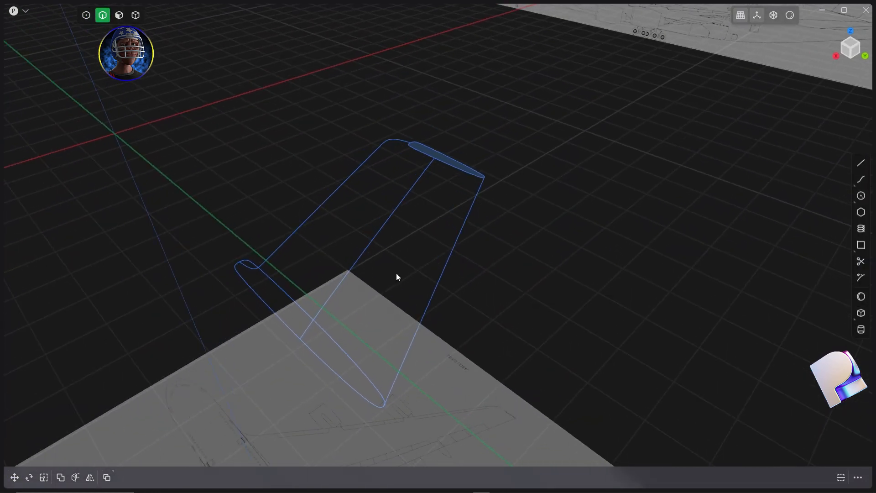
click(325, 334)
shift+click(444, 169)
key(l)
click(458, 238)
click(357, 172)
click(392, 212)
middle_drag(461, 295, 327, 290)
scroll(328, 289, down, 3)
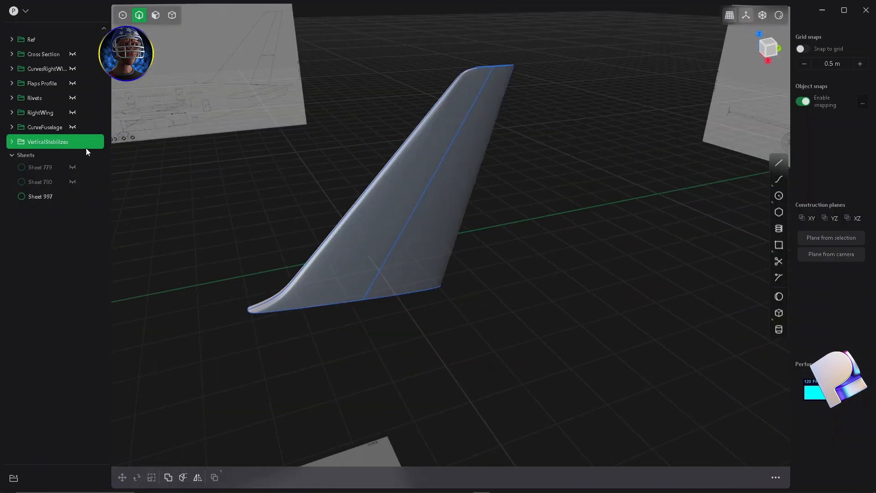
- Hide the VerticalStabilizes group and mirror the lofted fin sheet across its centre plane
click(72, 141)
key(4)
middle_drag(407, 330, 566, 327)
click(420, 256)
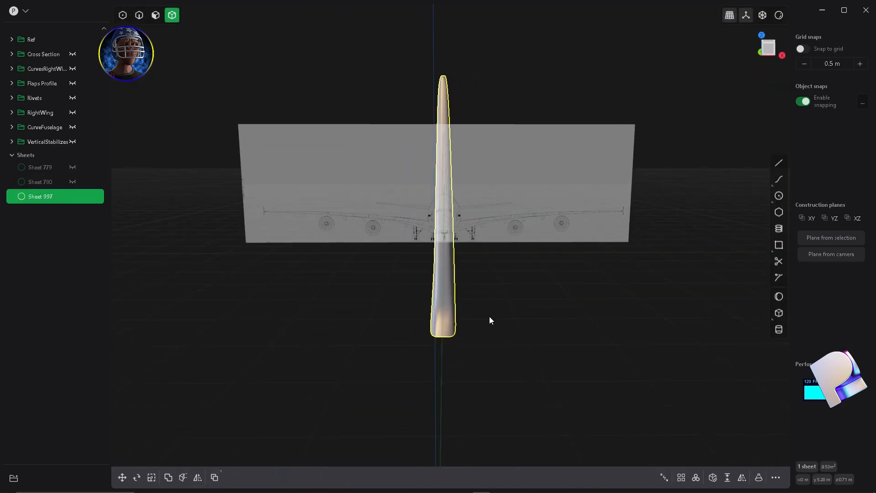
scroll(461, 247, down, 3)
key(alt+x)
click(205, 431)
key(Return)
- Draw a line about 4 m long over the blueprint's rudder hinge line, from the fin's upper edge to well below its root
scroll(478, 300, up, 2)
middle_drag(478, 300, 454, 234)
key(/)
click(464, 192)
middle_drag(464, 192, 234, 209)
key(KP_3)
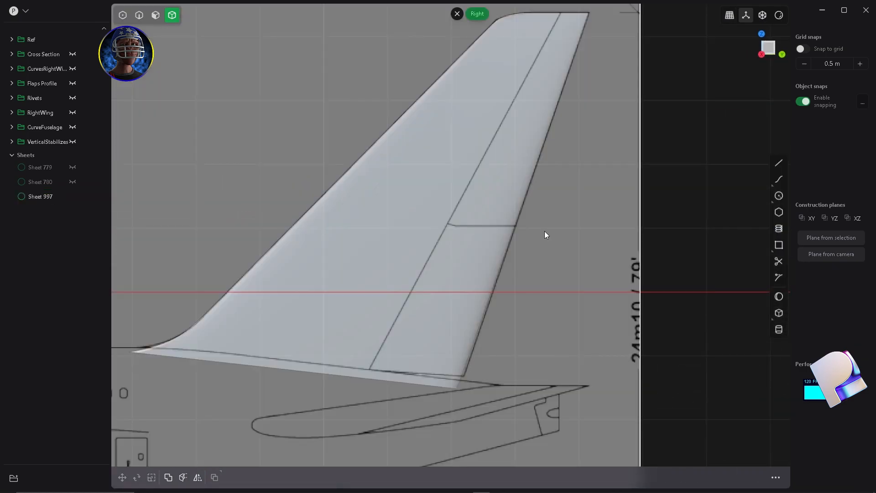
scroll(535, 245, down, 3)
scroll(514, 219, up, 3)
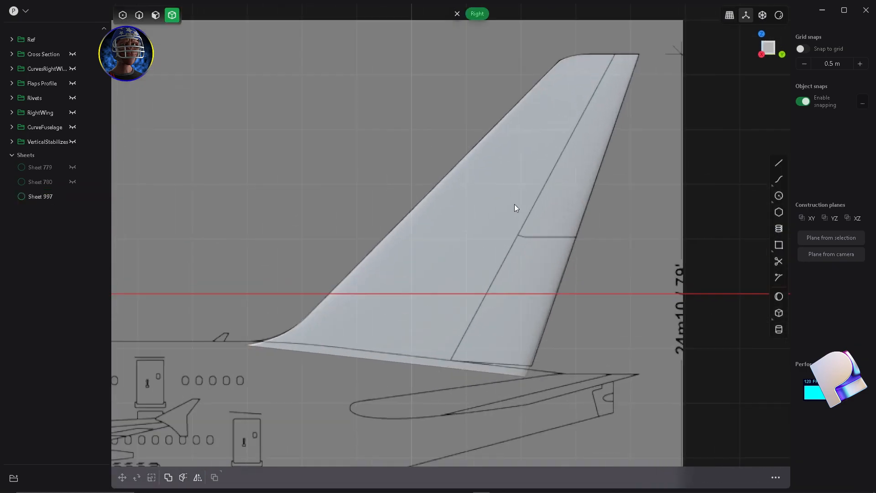
click(779, 163)
click(615, 49)
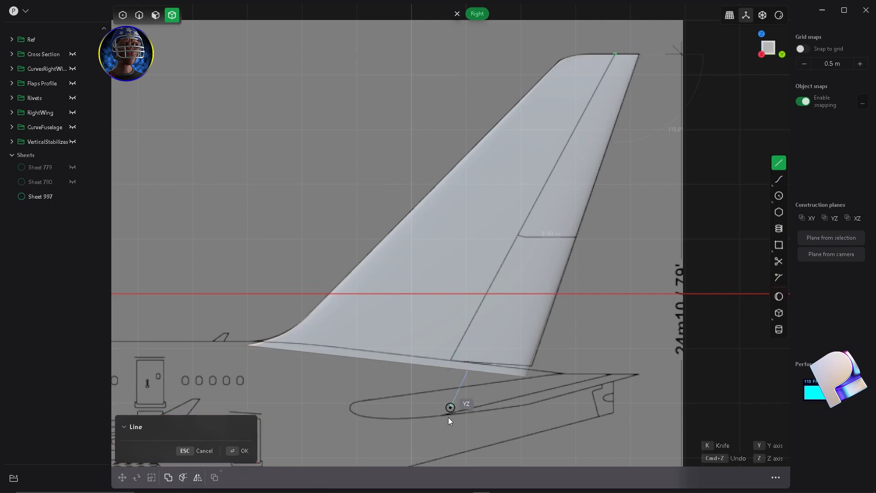
click(408, 440)
- Draw a horizontal line about 1.85 m long over the rudder's split line, starting just ahead of the hinge line and extending past the trailing edge
key(l)
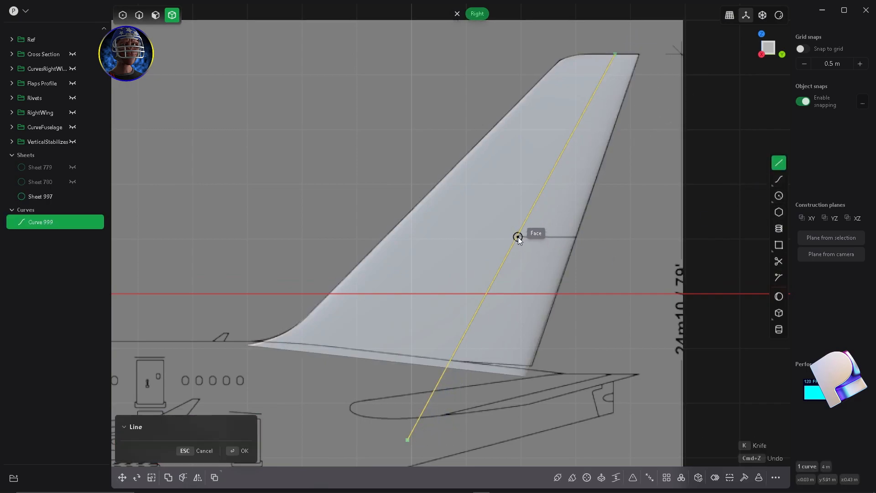
click(511, 236)
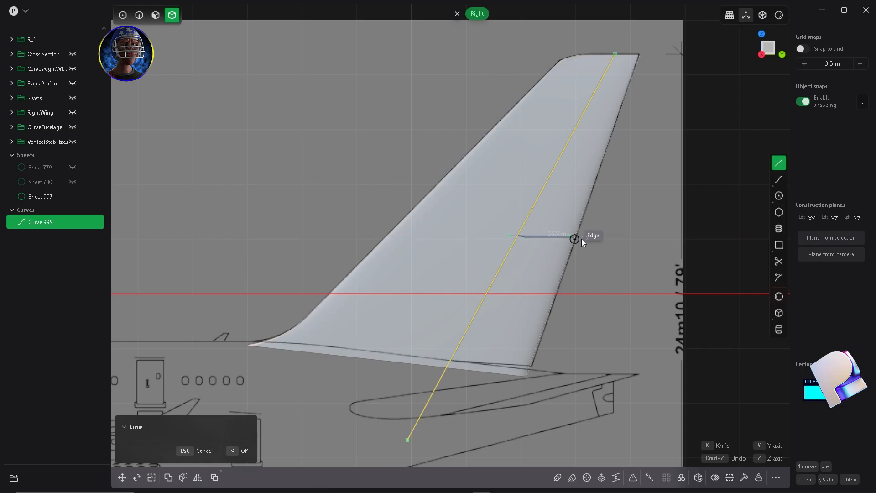
click(712, 235)
key(g)
drag(612, 201, 613, 203)
right_click(608, 202)
- Try to cut the open fin sheet with the rudder hinge line
middle_drag(576, 195, 535, 215)
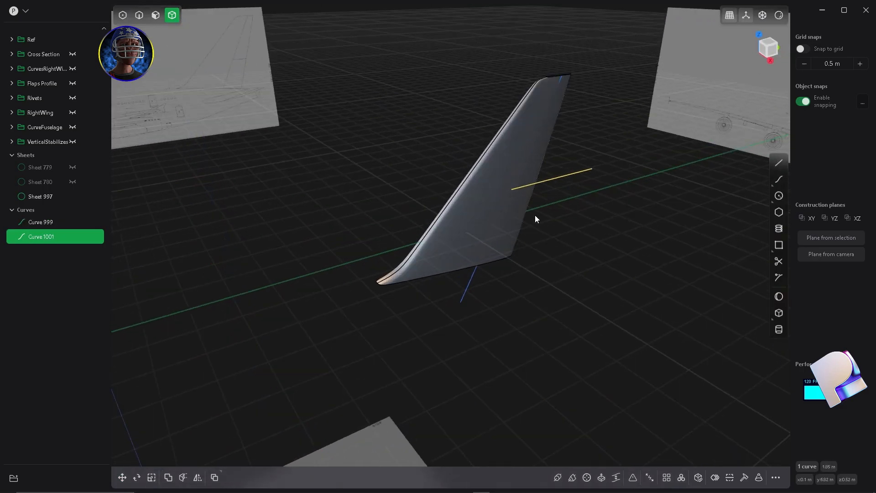
scroll(535, 215, up, 3)
click(455, 319)
key(2)
click(448, 305)
key(c)
click(521, 206)
key(Return)
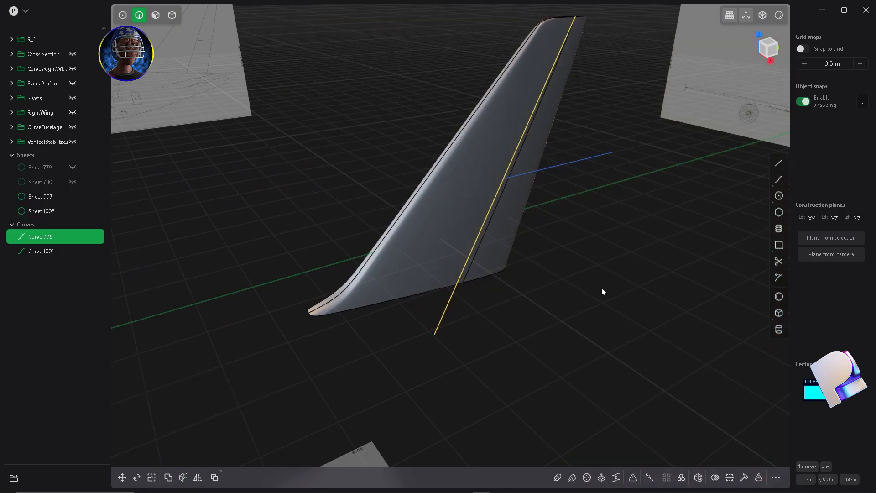
key(ctrl+z)
- Patch the open edge loop at the fin's tip
middle_drag(601, 287, 531, 304)
scroll(560, 151, up, 3)
double_click(593, 141)
click(758, 477)
click(728, 477)
key(Return)
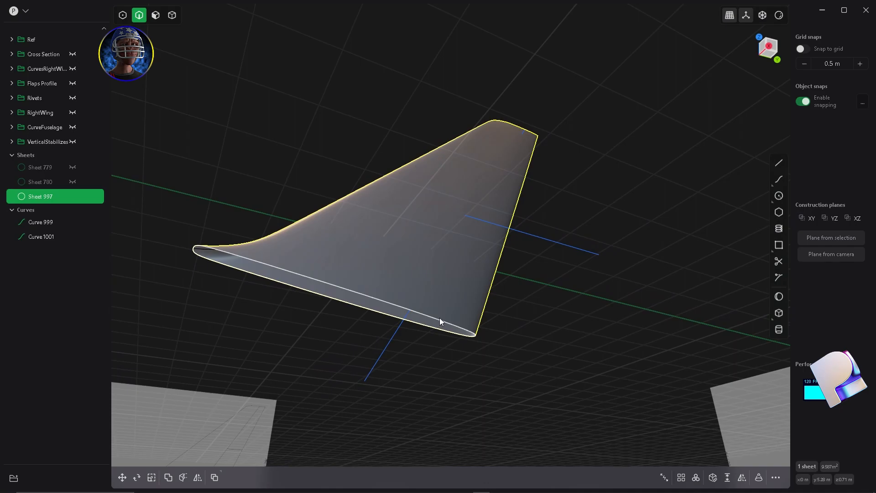
- Patch the open edge loop at the fin's root to close the sheet into a solid
double_click(440, 317)
click(727, 477)
key(Return)
- Cut the fin solid along the slanted rudder hinge line and delete the hinge curve
middle_drag(529, 316, 410, 182)
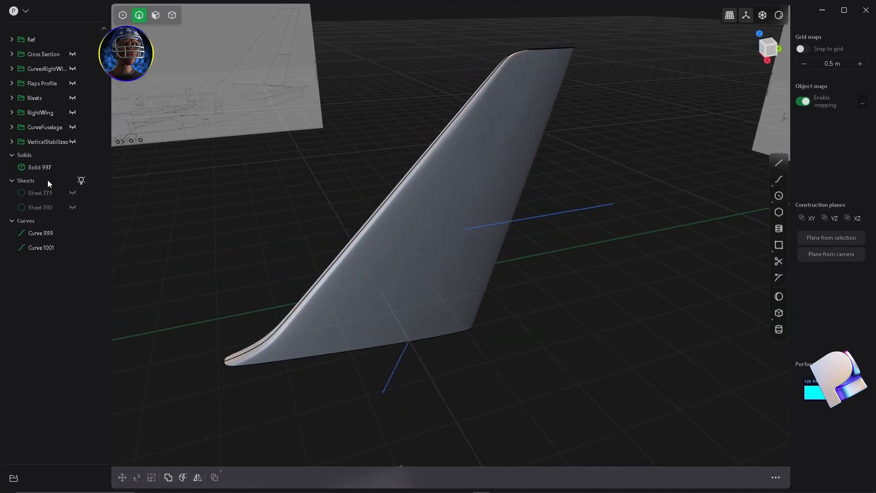
middle_drag(438, 319, 398, 332)
click(396, 330)
key(c)
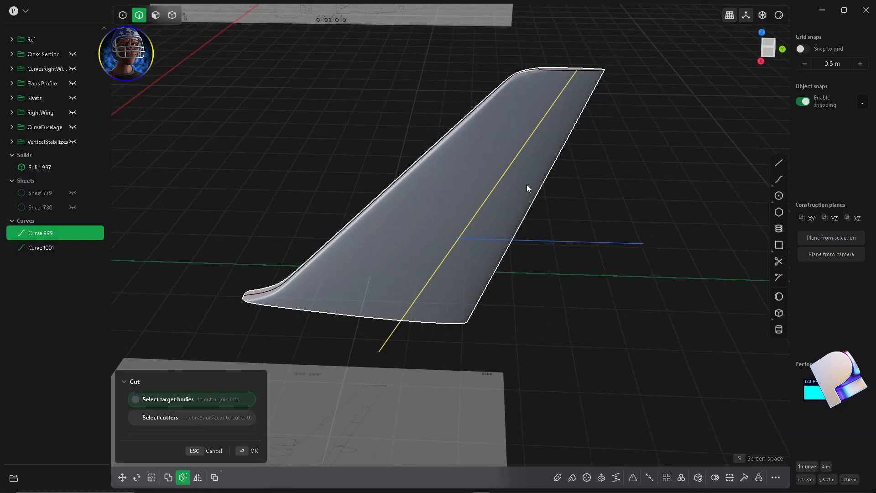
click(527, 185)
key(Return)
click(613, 198)
click(391, 334)
key(Delete)
- Split the separated rudder into upper and lower sections with the horizontal line and delete that line
click(560, 243)
middle_drag(560, 243, 519, 209)
key(c)
click(517, 175)
key(Return)
key(Delete)
key(4)
click(520, 209)
middle_drag(560, 233, 446, 239)
key(2)
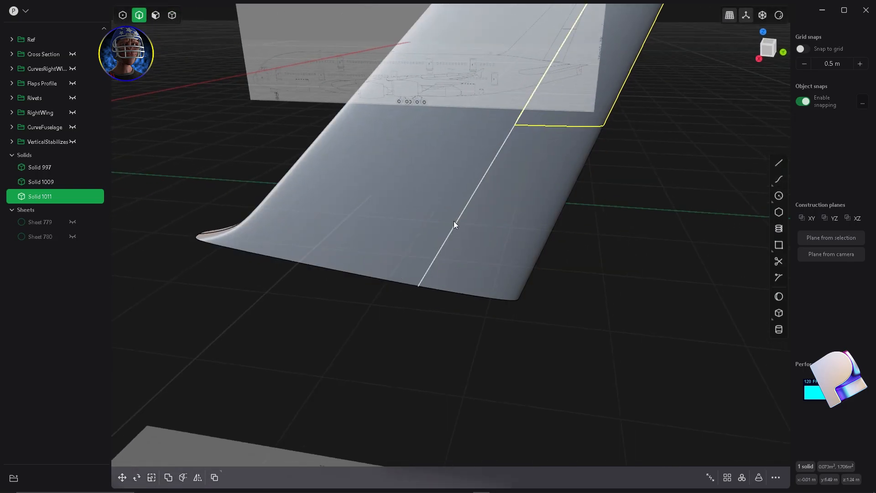
click(454, 222)
key(b)
key(Escape)
- Move both rudder sections rearward along the Y axis, well clear of the fin, using grid snapping
key(4)
scroll(495, 303, down, 3)
shift+click(547, 210)
key(g)
drag(552, 195, 556, 195)
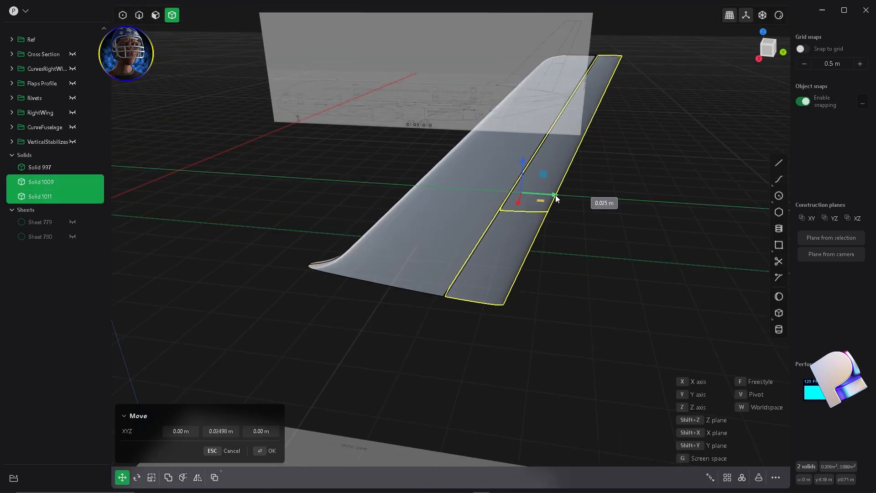
click(556, 197)
middle_drag(585, 234, 571, 255)
click(800, 50)
key(g)
click(561, 239)
middle_drag(561, 238, 440, 240)
- Try to fillet the fin's two hinge-facing edges
scroll(495, 215, up, 3)
click(483, 212)
key(2)
click(439, 236)
shift+click(456, 237)
key(b)
scroll(448, 241, down, 1)
drag(433, 241, 514, 269)
click(803, 48)
drag(433, 242, 435, 241)
right_click(506, 186)
middle_drag(505, 186, 528, 118)
scroll(396, 319, up, 5)
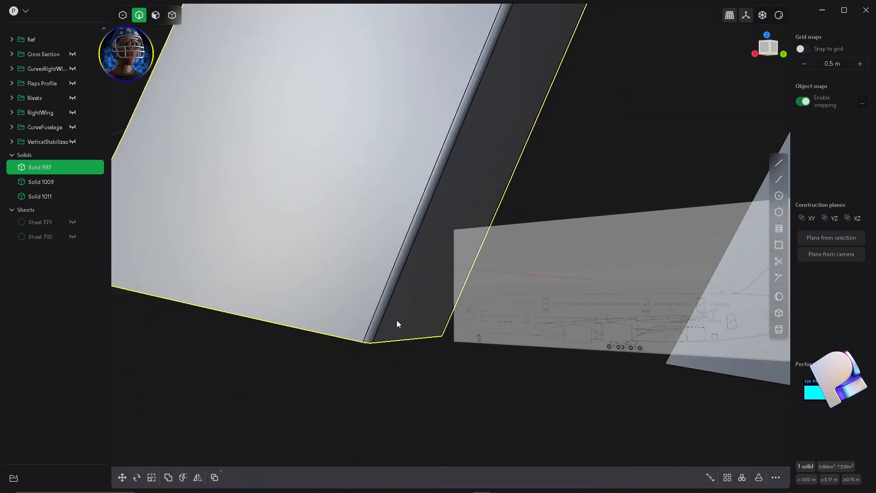
scroll(396, 320, down, 5)
middle_drag(396, 320, 422, 333)
key(ctrl+z)
- Unhide the fuselage sheet and fillet the fin's two long hinge-facing edges
key(b)
scroll(453, 244, up, 3)
click(72, 222)
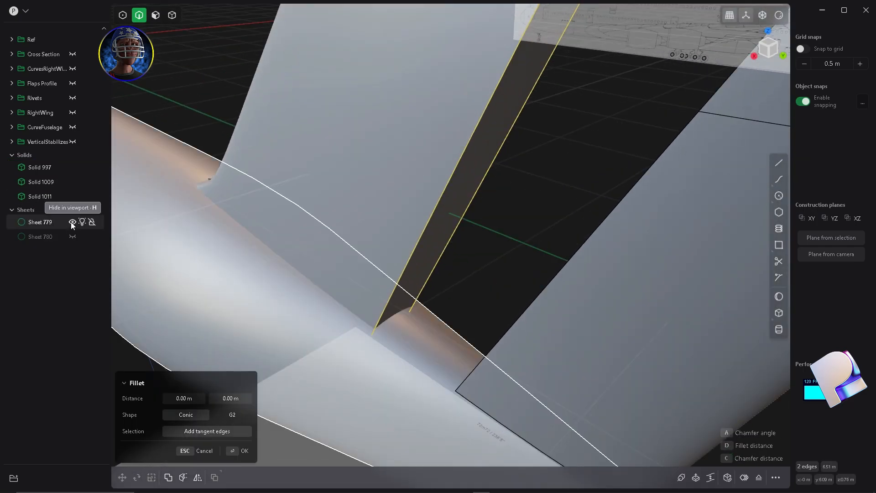
scroll(431, 282, down, 2)
middle_drag(432, 282, 497, 221)
drag(541, 164, 550, 175)
scroll(428, 240, down, 4)
middle_drag(429, 240, 477, 158)
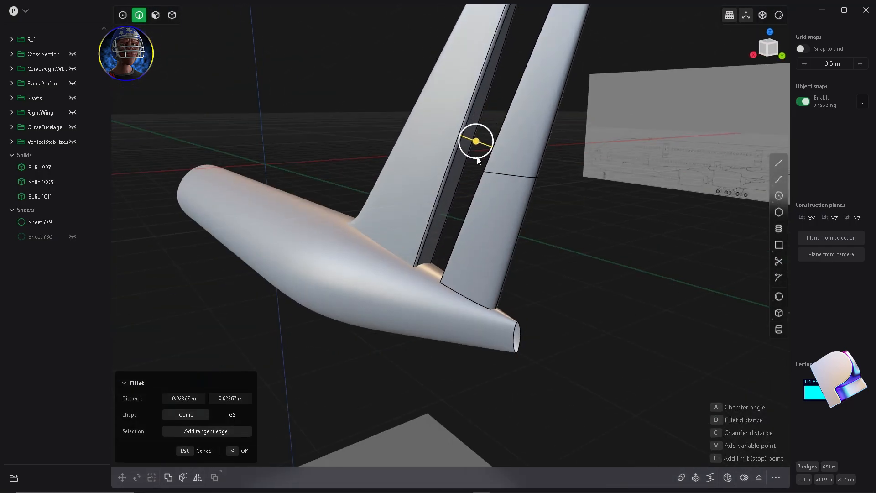
scroll(477, 157, up, 4)
scroll(475, 119, down, 5)
middle_drag(475, 120, 488, 78)
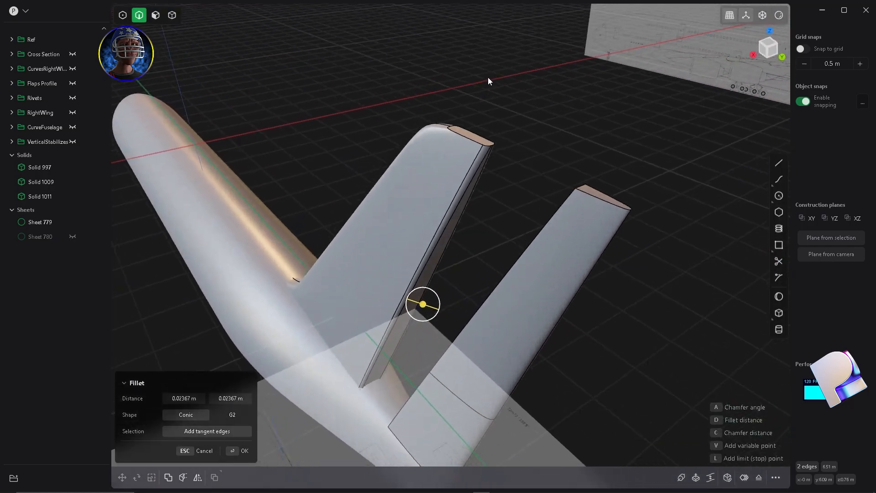
drag(427, 303, 420, 303)
key(Return)
- Fillet the hinge-facing front edges of the upper and lower rudder sections
middle_drag(476, 243, 442, 318)
click(513, 265)
key(b)
click(505, 254)
click(473, 337)
click(458, 337)
scroll(484, 306, up, 3)
drag(441, 318, 434, 309)
scroll(448, 342, down, 4)
scroll(502, 255, up, 2)
middle_drag(492, 345, 462, 338)
scroll(467, 245, up, 5)
key(Return)
- Fillet the edge loops around the tips of the fin and the upper rudder section
double_click(517, 251)
key(b)
double_click(249, 193)
drag(234, 190, 231, 190)
scroll(347, 231, down, 3)
middle_drag(353, 232, 390, 185)
key(Return)
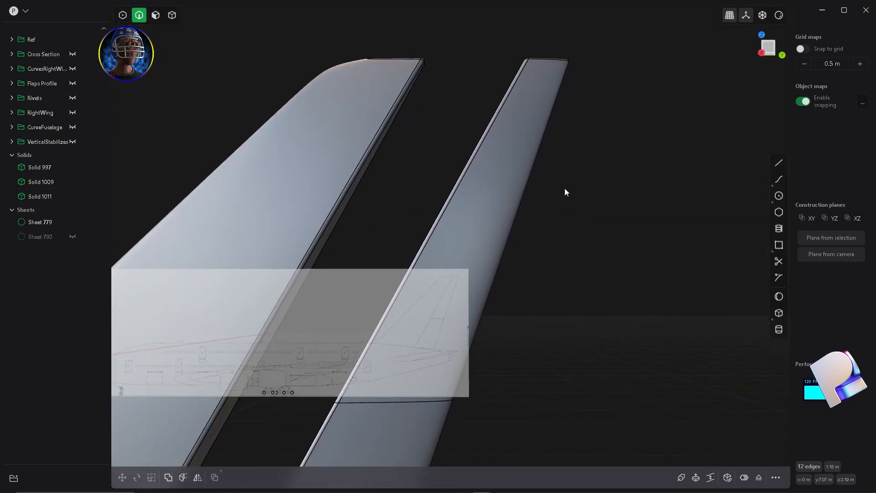
- Move both rudder sections forward along the Y axis, back against the fin, using grid snapping
scroll(568, 191, down, 3)
middle_drag(568, 191, 567, 221)
key(4)
click(514, 314)
click(490, 315)
shift+click(470, 365)
click(802, 49)
key(g)
drag(493, 322, 435, 321)
click(521, 315)
middle_drag(521, 316, 432, 311)
- Fillet the edge loop of one rudder section at the horizontal split by about 0.011 m
scroll(432, 311, up, 5)
key(2)
double_click(497, 246)
key(b)
drag(376, 244, 376, 240)
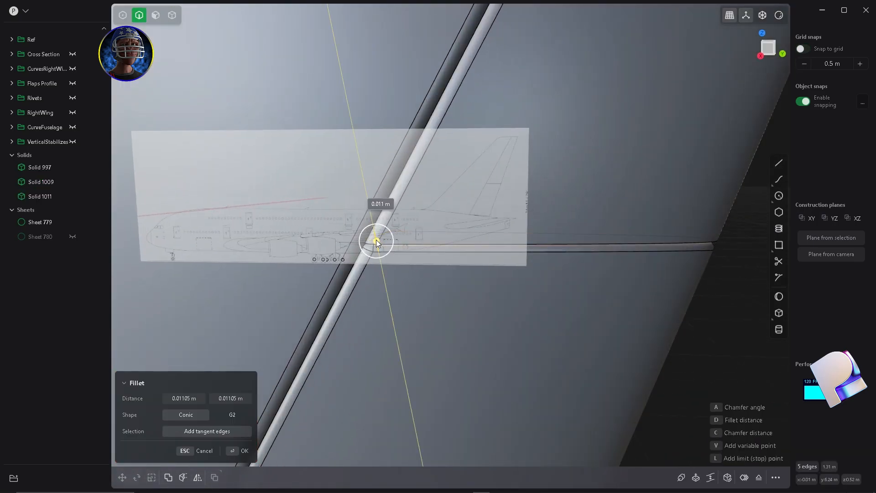
right_click(376, 240)
- Fillet the matching edge loop of the other rudder section at the horizontal split
double_click(606, 244)
key(b)
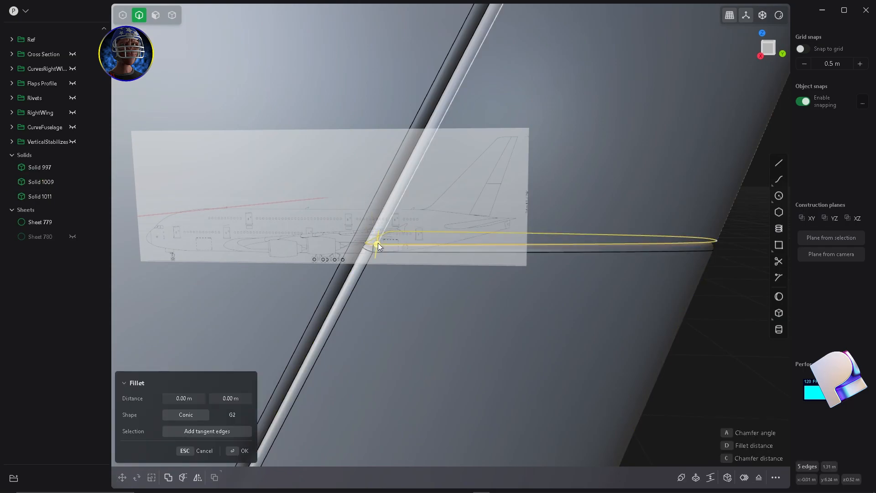
drag(378, 244, 377, 250)
scroll(377, 250, down, 3)
middle_drag(376, 250, 512, 250)
right_click(464, 336)
click(464, 335)
scroll(527, 300, down, 5)
scroll(512, 251, up, 5)
- Try to rotate the upper rudder section about 16.67° around its slanted hinge line
key(4)
click(513, 246)
key(r)
key(v)
middle_drag(498, 187, 505, 280)
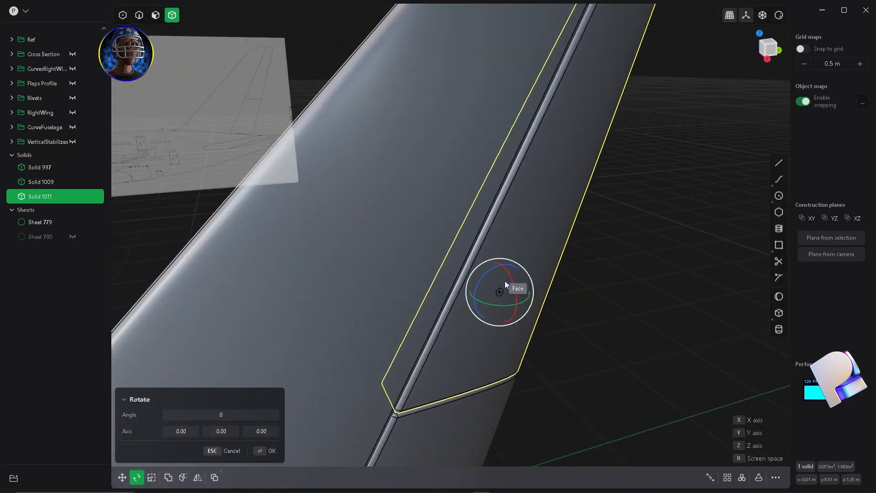
middle_drag(486, 176, 433, 203)
click(512, 169)
drag(431, 202, 480, 190)
scroll(481, 189, down, 3)
middle_drag(482, 320, 483, 313)
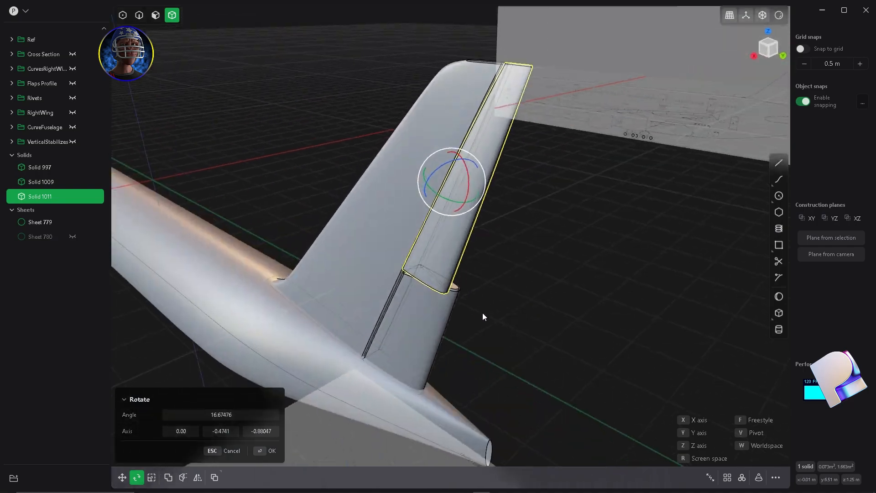
key(Escape)
key(Escape)
- Move the fin and both rudder sections together slightly upward along the Z axis
scroll(497, 279, down, 3)
middle_drag(497, 278, 538, 264)
scroll(469, 310, up, 5)
mouse_move(470, 310)
middle_down()
mouse_move(454, 295)
mouse_move(412, 301)
mouse_move(430, 301)
mouse_move(470, 333)
mouse_move(454, 314)
middle_up()
scroll(455, 316, down, 4)
click(559, 207)
shift+click(594, 199)
shift+click(574, 246)
key(g)
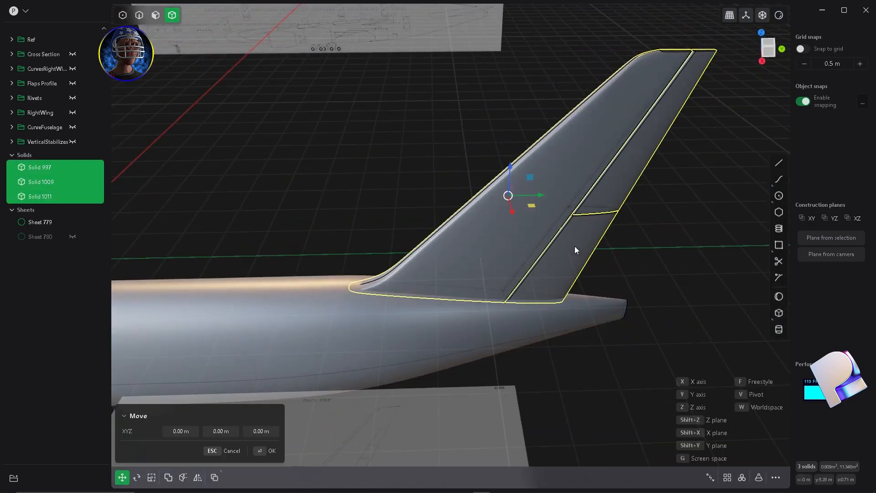
middle_drag(574, 246, 448, 258)
scroll(448, 258, up, 3)
drag(552, 97, 551, 93)
middle_drag(601, 297, 548, 278)
click(664, 300)
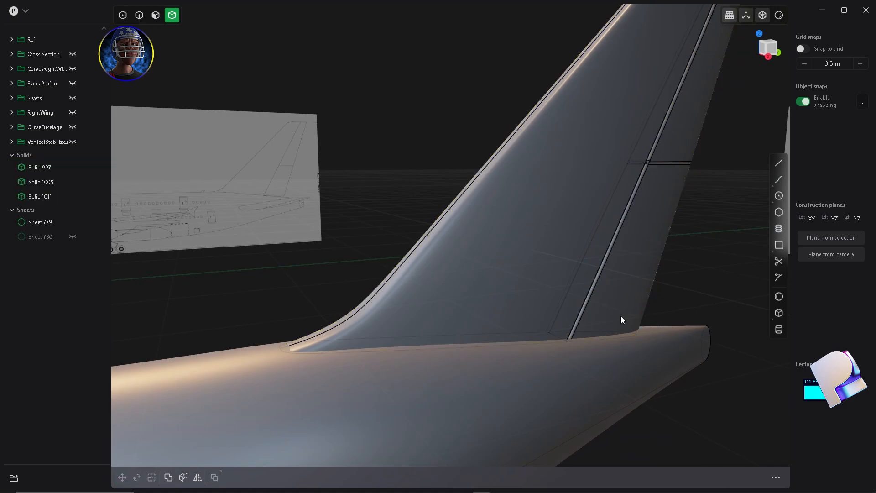
- In the right view, draw a curve about 4.05 m long just above the rear fuselage, from ahead of the fin to past the tail
key(KP_3)
scroll(615, 388, up, 3)
click(778, 181)
scroll(428, 215, down, 5)
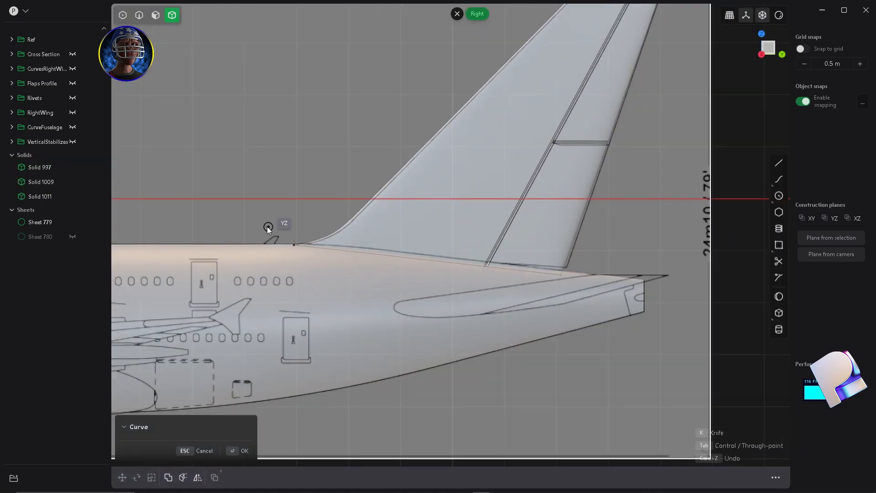
click(234, 229)
click(464, 249)
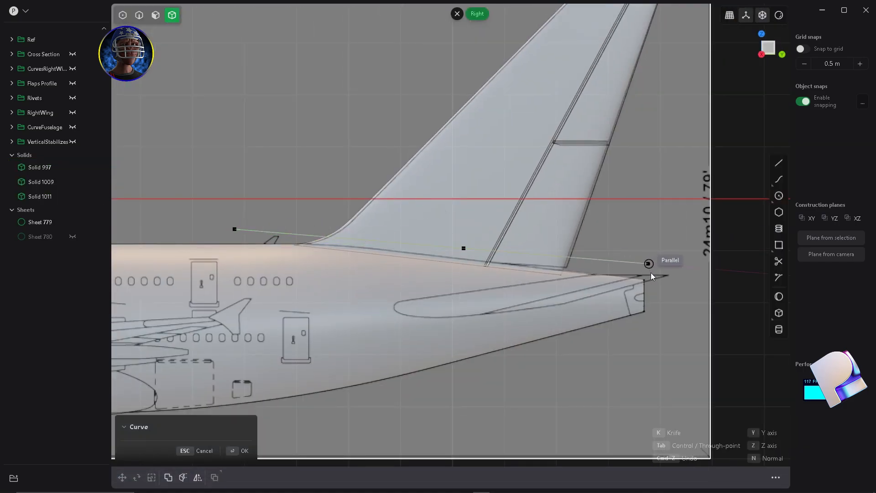
click(735, 283)
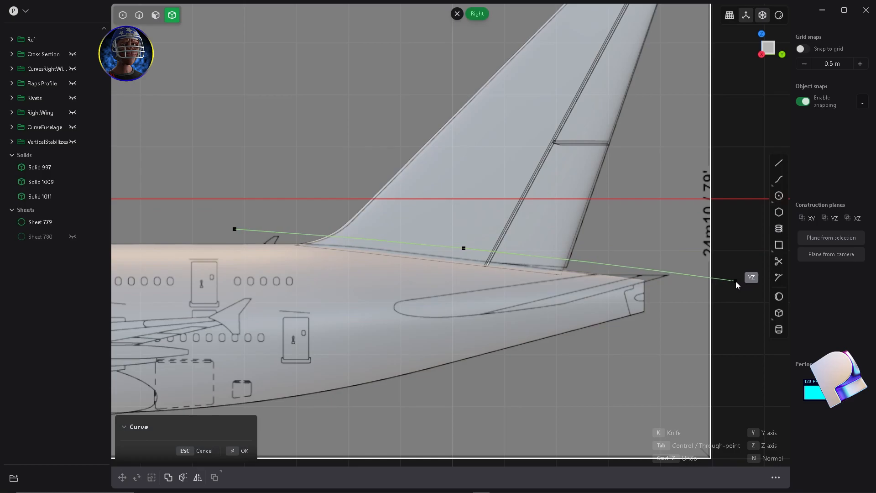
key(Return)
- Lower the root cutting curve slightly and move it about 1.2 m sideways, clear of the fin
key(g)
drag(483, 221, 483, 223)
middle_drag(424, 301, 525, 310)
drag(516, 259, 620, 283)
key(Return)
- Cut the fin and the lower rudder section near their roots with the offset curve
key(c)
click(461, 247)
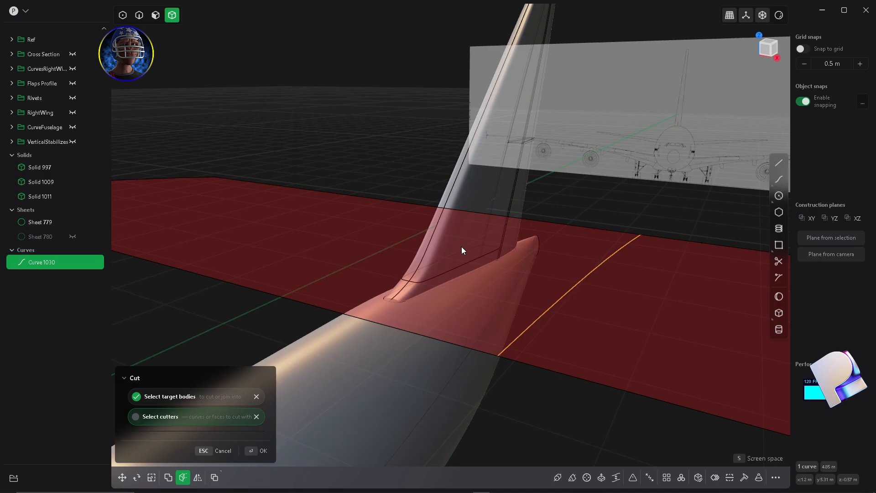
key(Return)
key(2)
click(604, 261)
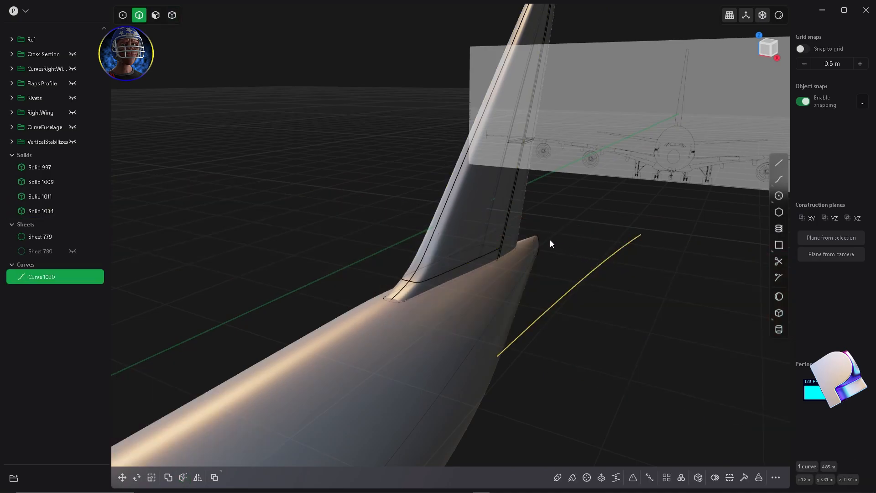
key(c)
click(513, 234)
key(Return)
middle_drag(599, 316, 471, 245)
key(Escape)
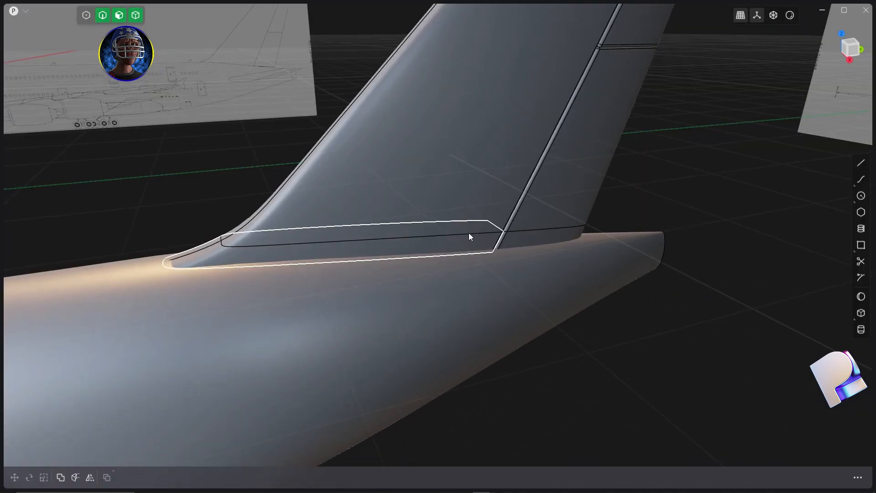
- Move both rudder sections and the rudder's root piece together about 0.02 m rearward along the Y axis
scroll(511, 229, up, 4)
middle_drag(518, 227, 452, 246)
scroll(450, 247, down, 5)
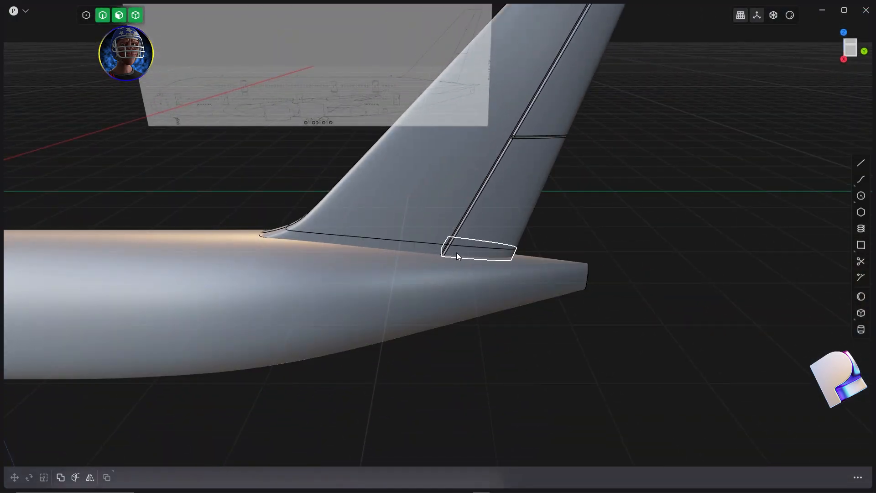
key(4)
click(488, 251)
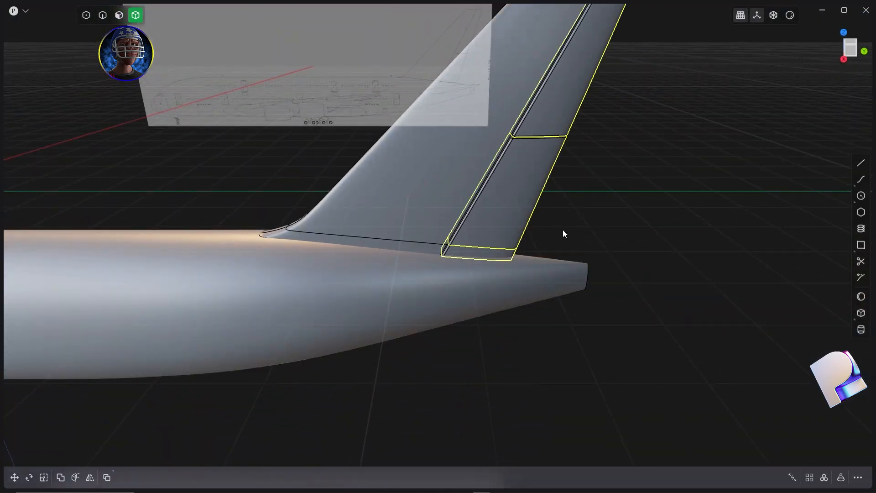
key(KP_1)
key(KP_3)
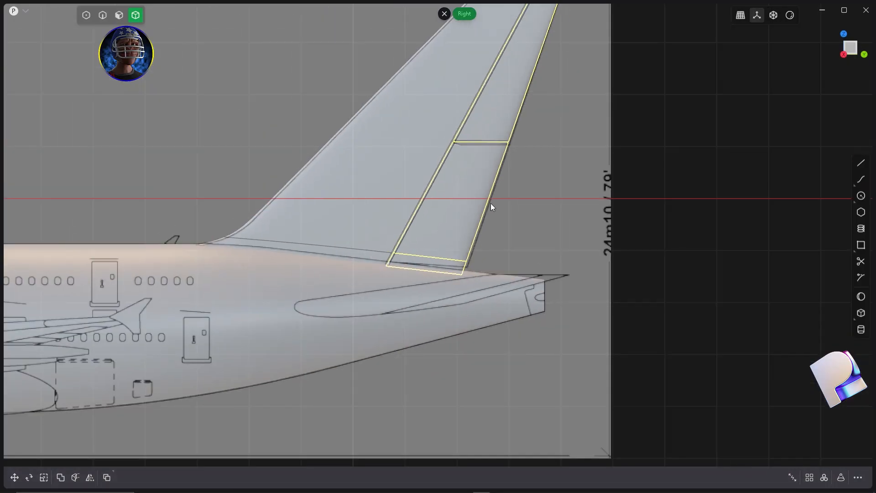
key(g)
scroll(512, 135, up, 3)
drag(476, 115, 481, 115)
scroll(383, 170, up, 5)
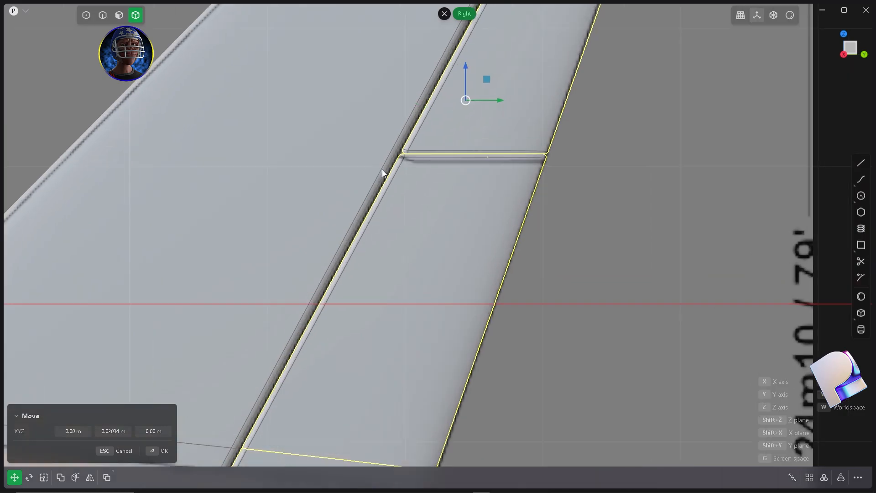
middle_drag(394, 169, 464, 222)
right_click(464, 223)
click(463, 223)
- Try to join the rudder's root piece to the fuselage with a Boolean union
scroll(398, 234, up, 5)
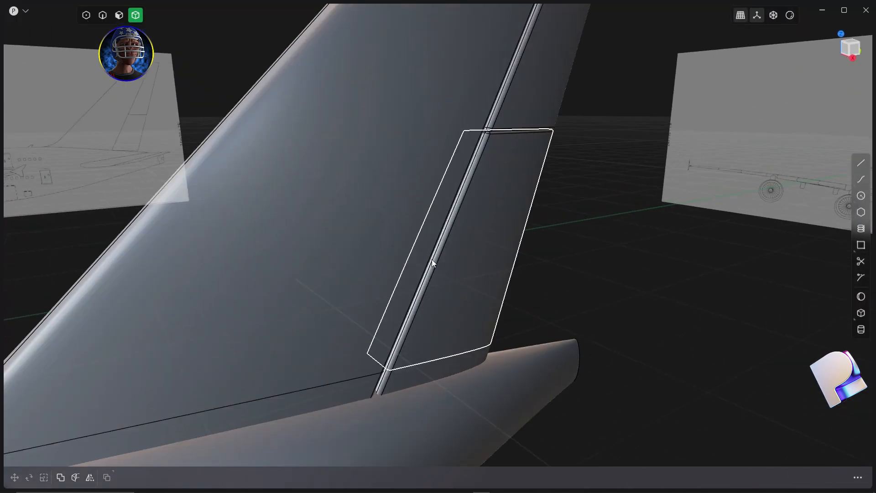
scroll(432, 259, down, 2)
middle_drag(432, 259, 433, 318)
scroll(433, 318, up, 3)
click(438, 308)
key(q)
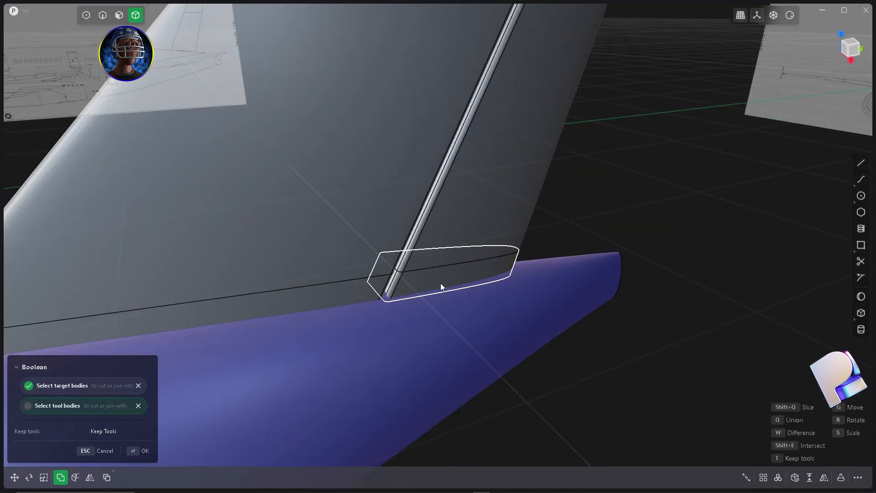
click(440, 280)
key(q)
key(Escape)
key(Escape)
click(318, 342)
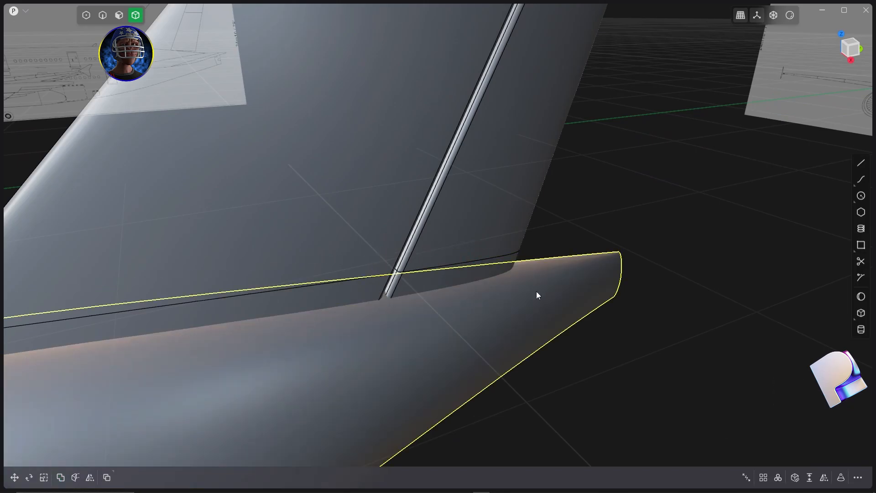
key(q)
click(501, 267)
key(q)
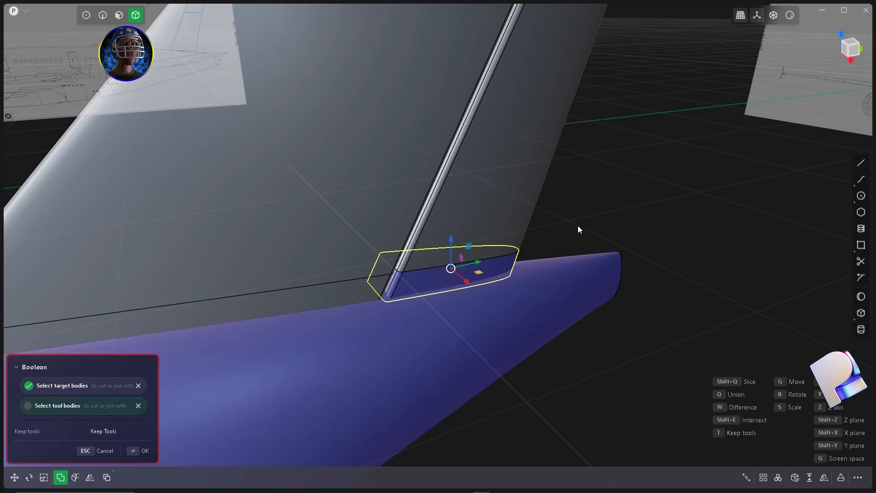
key(Escape)
- Shift the rudder sections and the rudder's root piece together very slightly forward along the Y axis
middle_drag(578, 226, 480, 226)
click(412, 236)
middle_drag(413, 236, 439, 249)
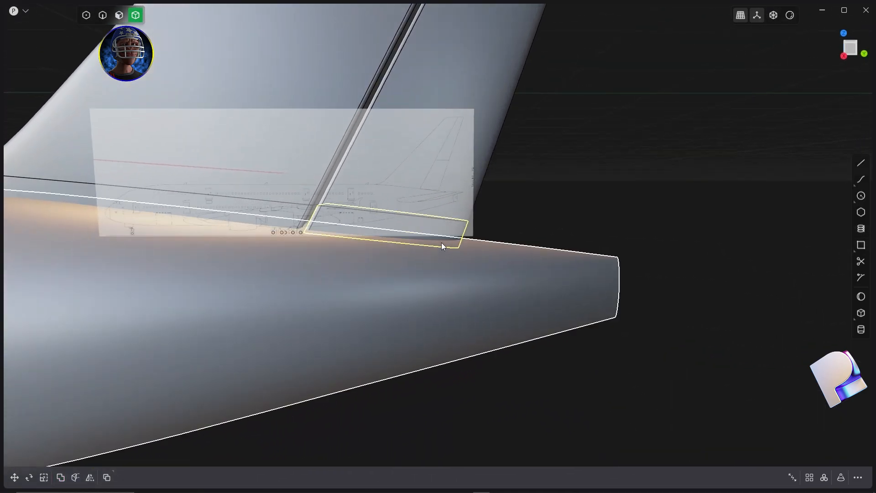
scroll(448, 251, down, 5)
shift+click(487, 147)
scroll(465, 185, up, 6)
key(g)
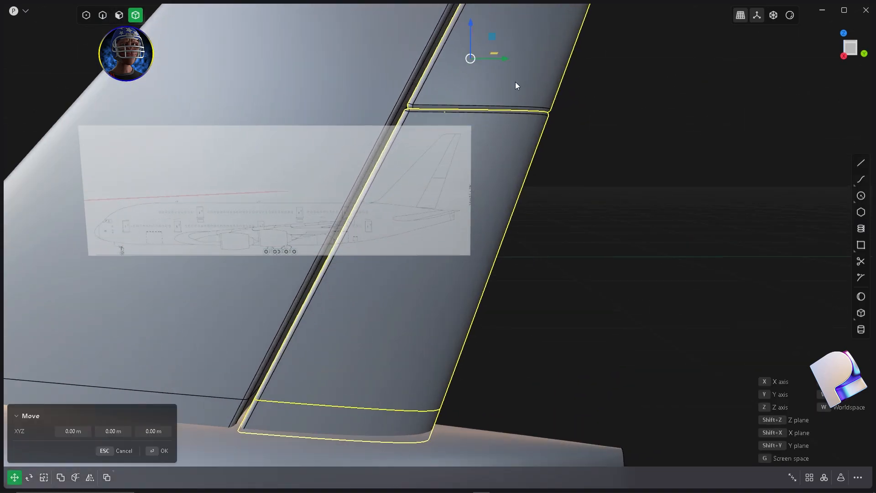
drag(506, 61, 505, 61)
right_click(550, 185)
click(549, 186)
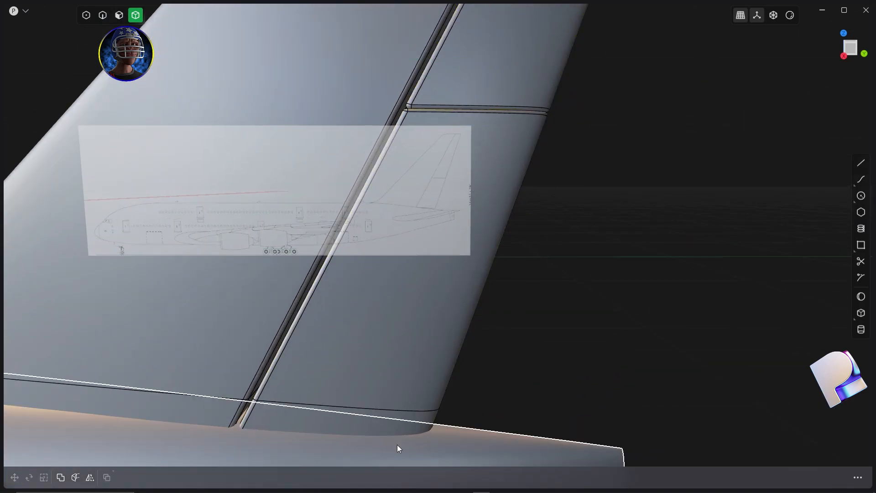
- Join the rudder's root piece to the fuselage with a Boolean union
key(q)
click(485, 432)
key(q)
key(Return)
scroll(462, 327, down, 4)
- Join the fin's root strip to the fuselage with a Boolean union
scroll(435, 325, up, 4)
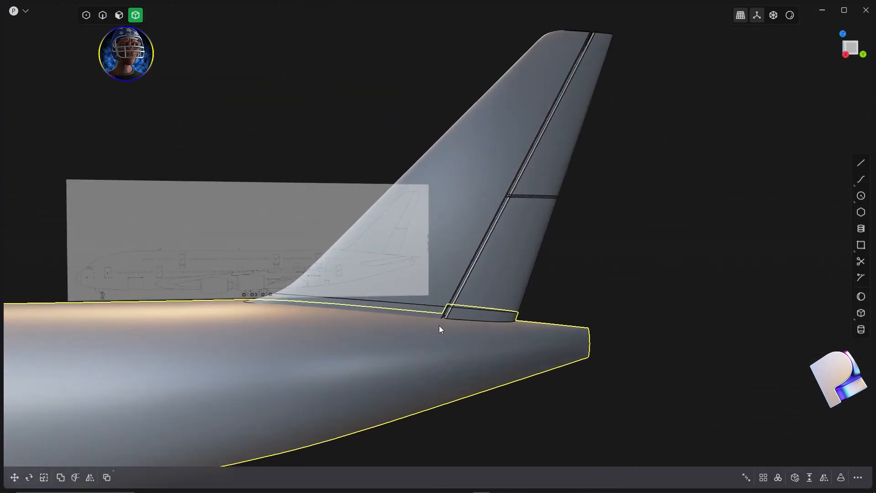
click(410, 297)
key(q)
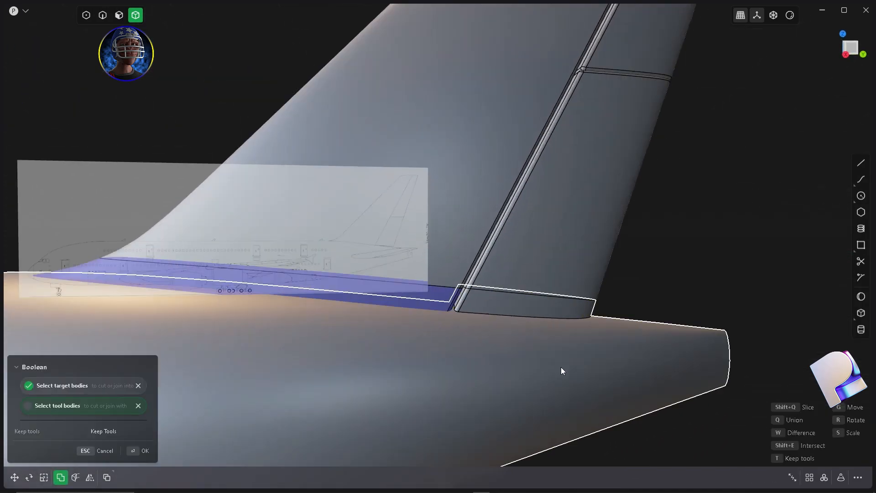
click(596, 361)
key(q)
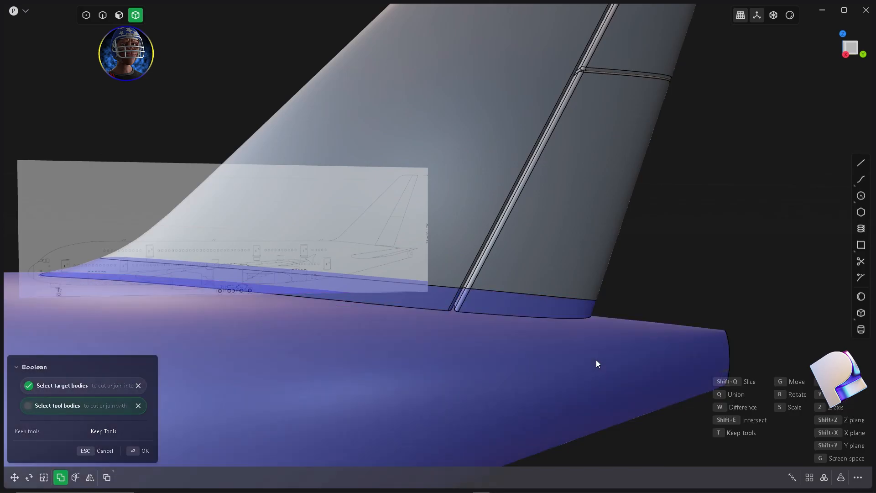
key(Return)
- Fillet the edges where the fin and rudder root pieces meet the fuselage by about 0.023 m
scroll(521, 335, up, 5)
key(2)
click(303, 336)
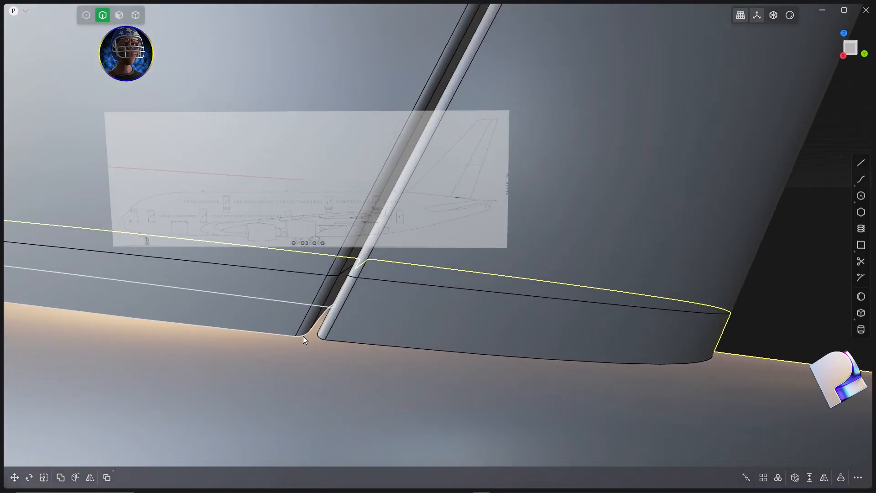
key(f)
click(318, 339)
drag(324, 341, 318, 337)
scroll(431, 288, down, 3)
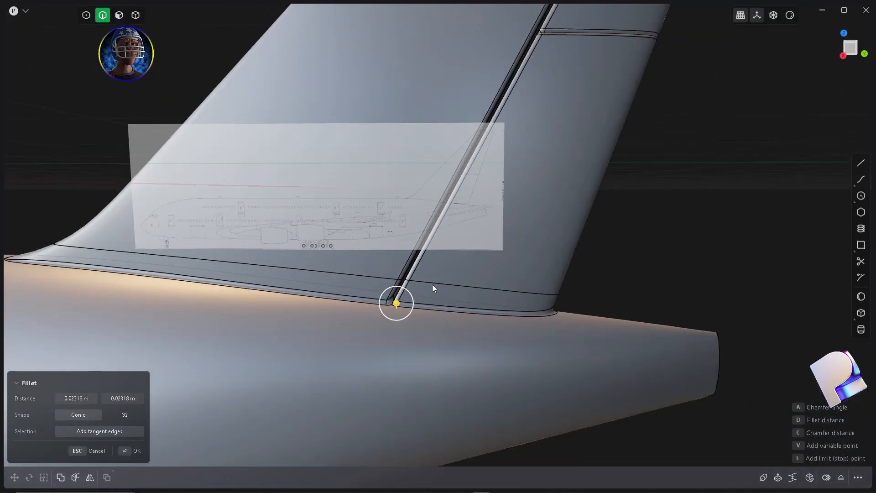
middle_drag(432, 288, 398, 297)
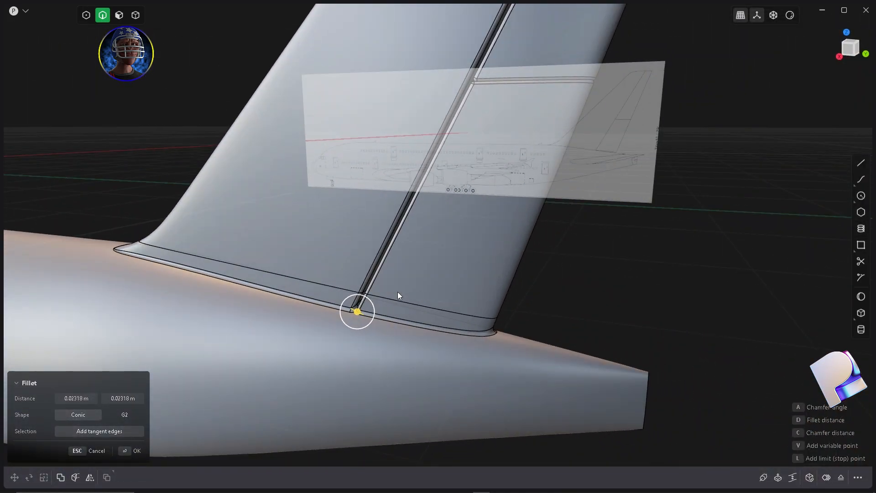
scroll(398, 305, up, 5)
key(Return)
- Fillet the bottom edge loop of the lower rudder section, just above its root piece, by about 0.011 m
scroll(397, 305, down, 5)
click(395, 291)
key(b)
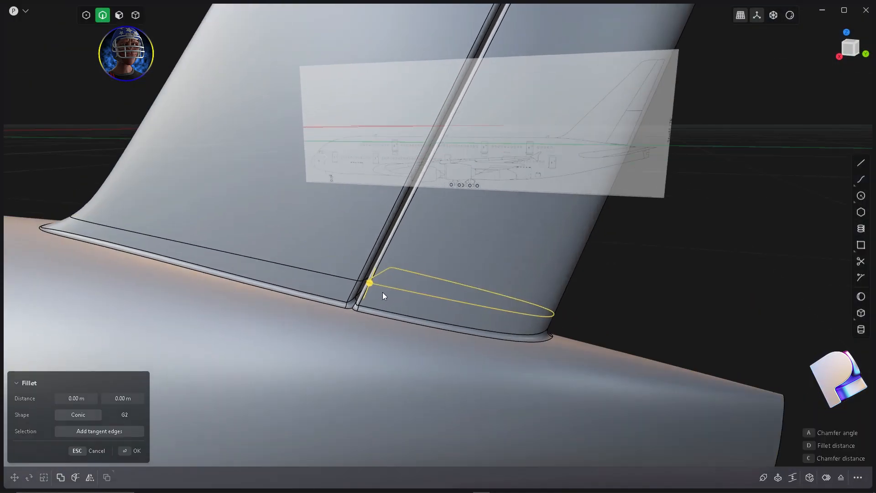
scroll(381, 292, up, 5)
middle_drag(385, 278, 444, 309)
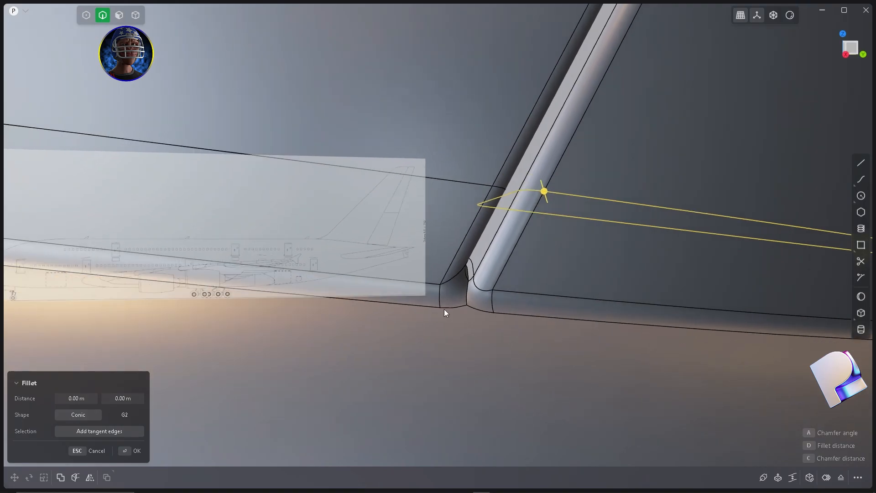
middle_drag(603, 225, 280, 238)
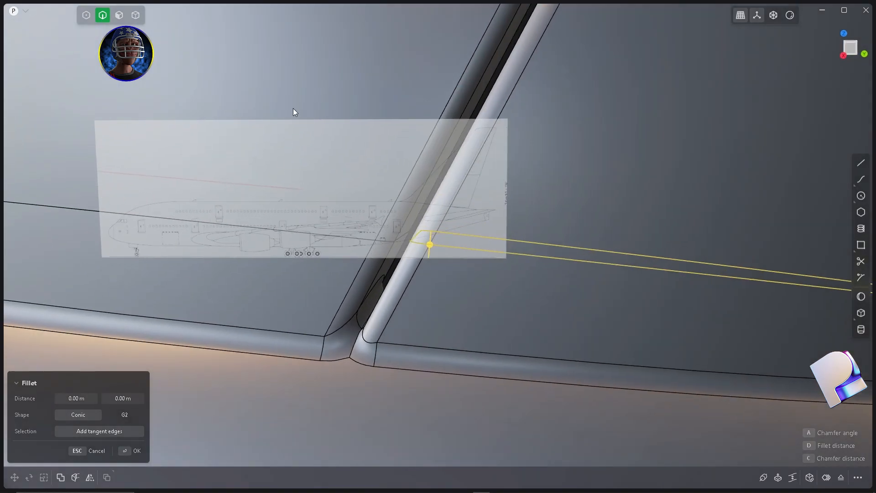
scroll(262, 242, down, 5)
scroll(356, 245, up, 5)
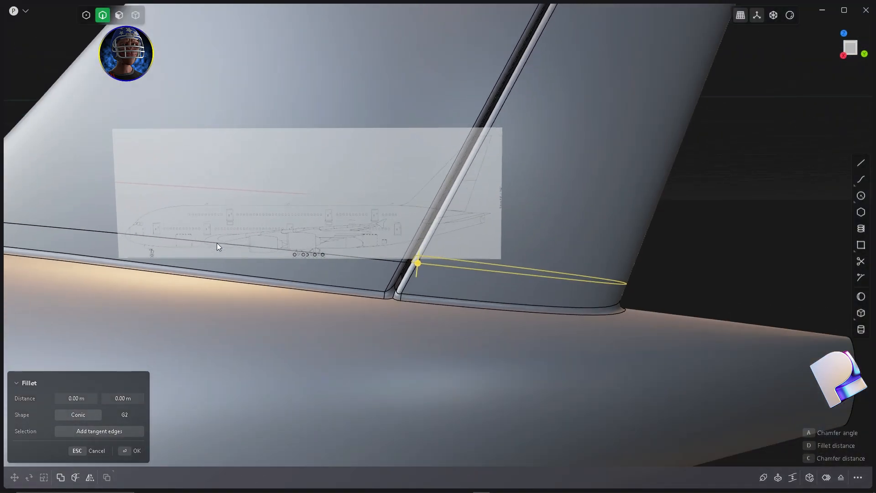
scroll(401, 266, up, 6)
mouse_move(464, 243)
mouse_down()
mouse_move(463, 234)
mouse_move(466, 257)
mouse_up()
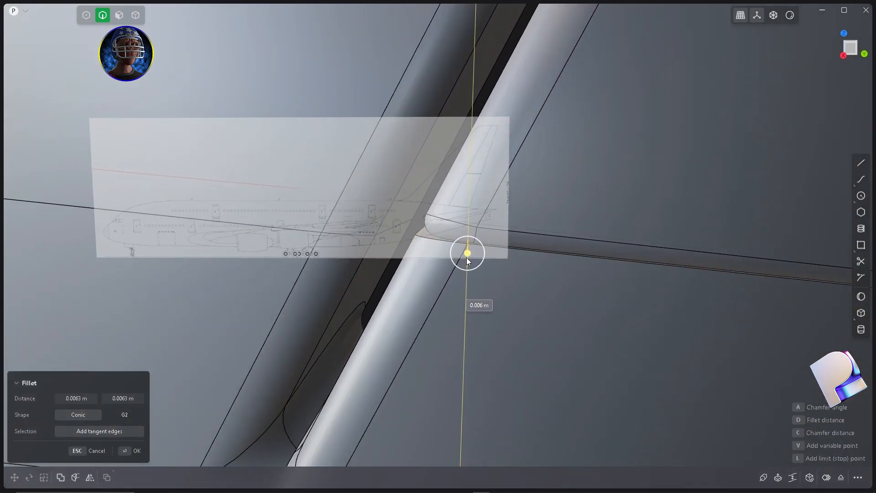
middle_drag(466, 257, 474, 204)
scroll(473, 201, up, 2)
drag(477, 212, 479, 215)
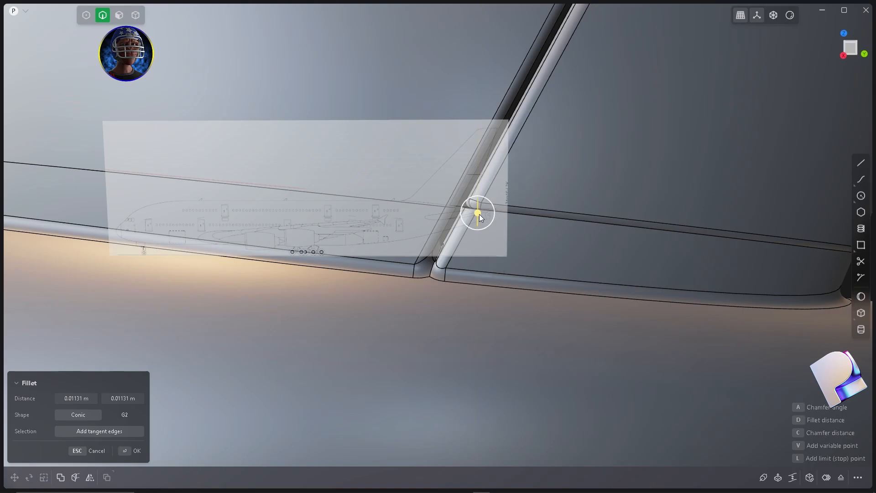
scroll(476, 222, down, 5)
- Add a small fillet to the upper edge of the rudder's root piece, facing the lower rudder section
scroll(470, 226, up, 3)
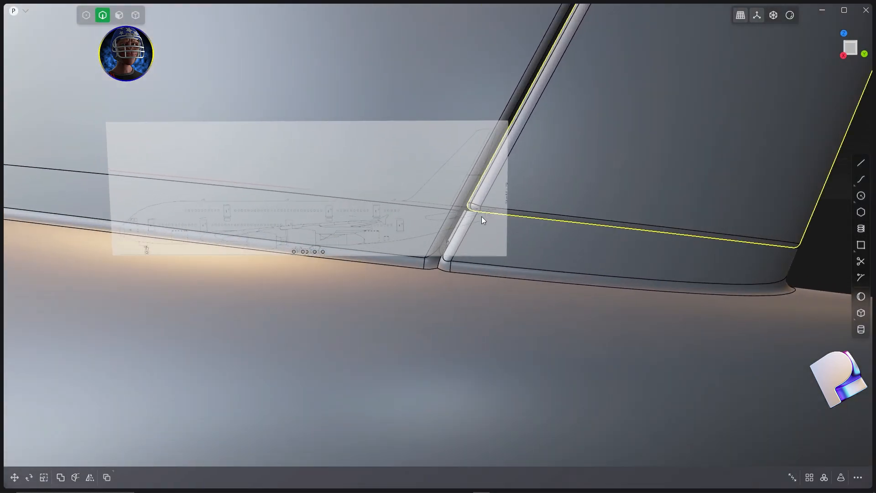
drag(475, 211, 479, 208)
scroll(506, 206, down, 5)
right_click(642, 212)
- Hide the model's edge lines in the viewport and inspect the fin and its blend into the fuselage
middle_drag(642, 211, 663, 159)
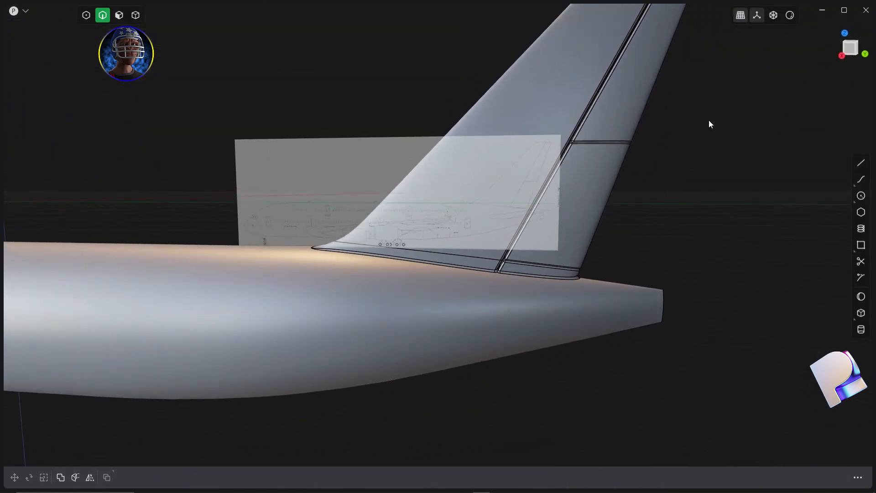
click(788, 18)
click(735, 114)
scroll(617, 210, down, 3)
middle_drag(617, 210, 612, 238)
scroll(530, 257, up, 5)
middle_drag(546, 273, 534, 208)
scroll(513, 257, down, 4)
scroll(493, 258, down, 2)
middle_drag(520, 229, 673, 215)
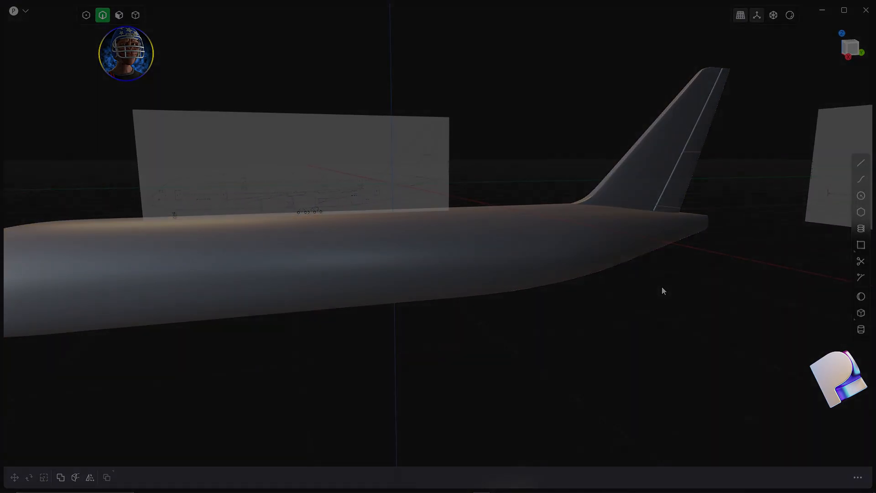